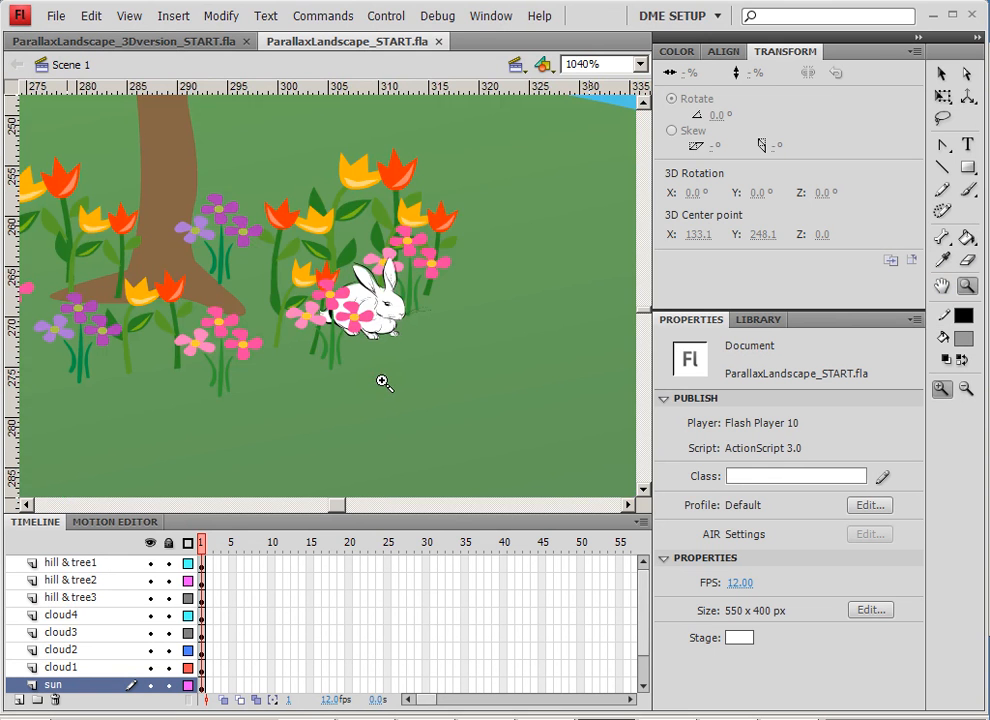
- Switch to the ParallaxLandscape_3Dversion_START.fla document
alt+click(372, 300)
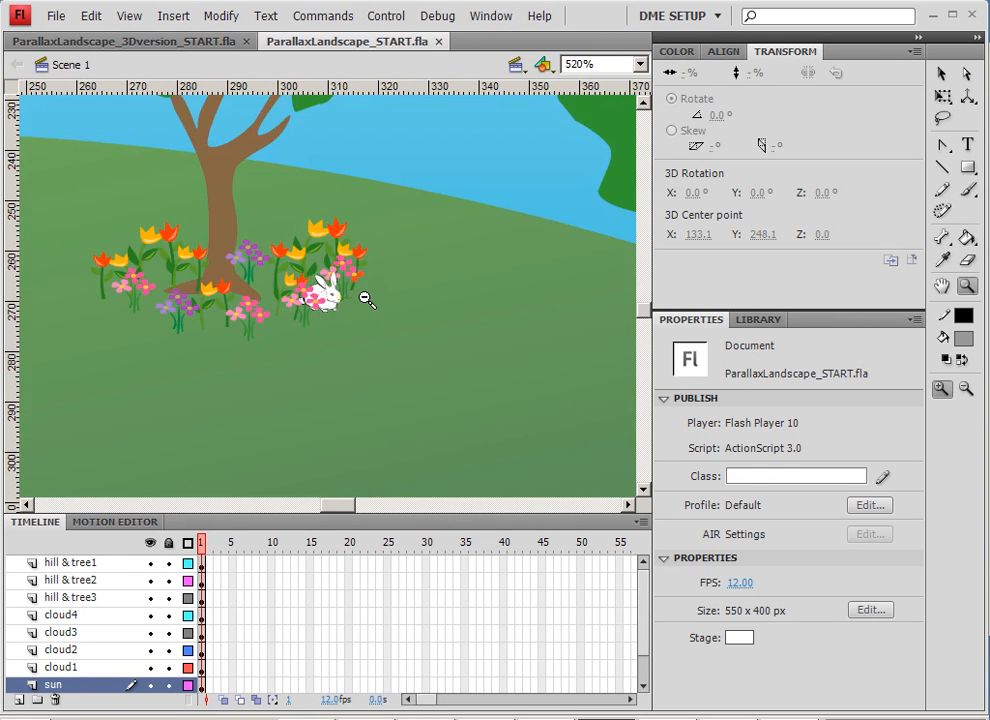
alt+click(362, 296)
alt+click(354, 296)
alt+click(348, 297)
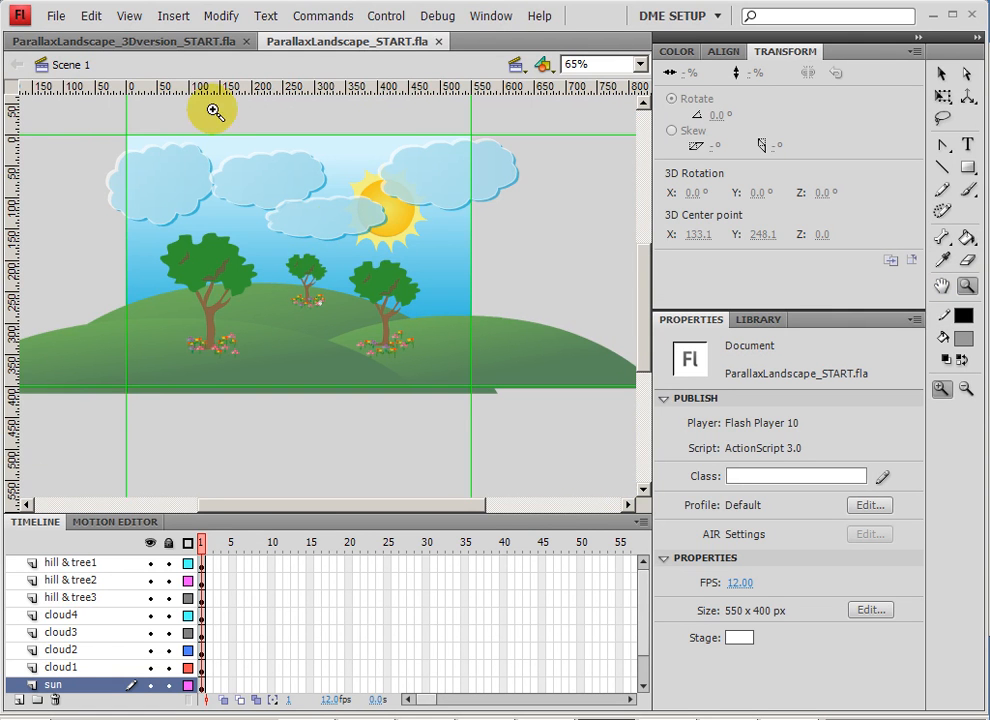
click(120, 42)
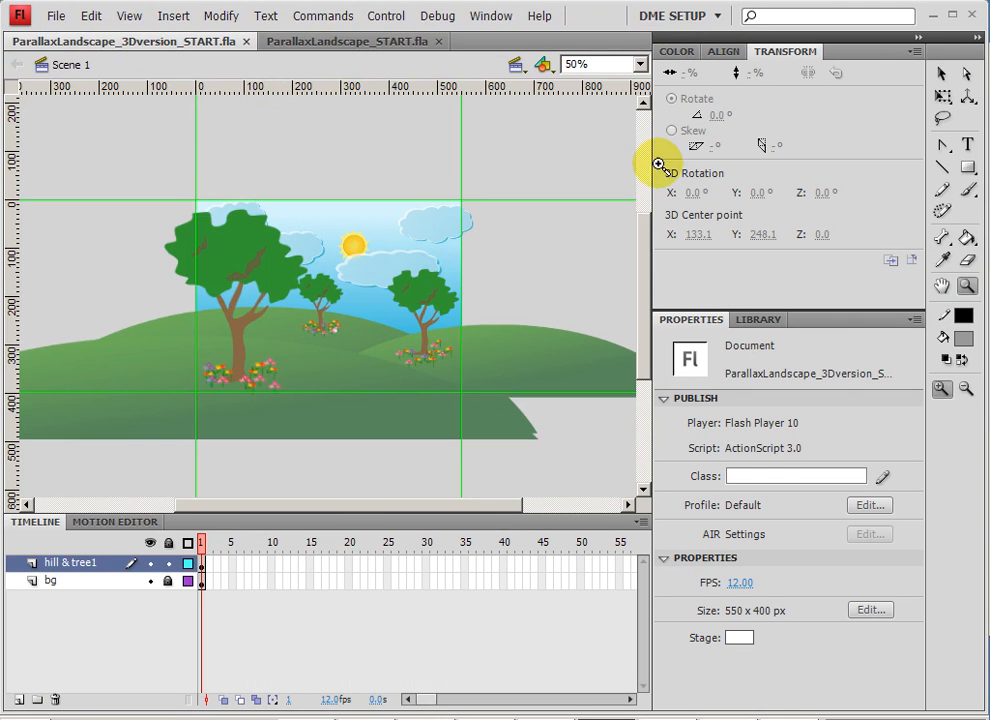
- Move the 3d scene movie clip to about X -748, Y -12 and open it for editing
click(941, 73)
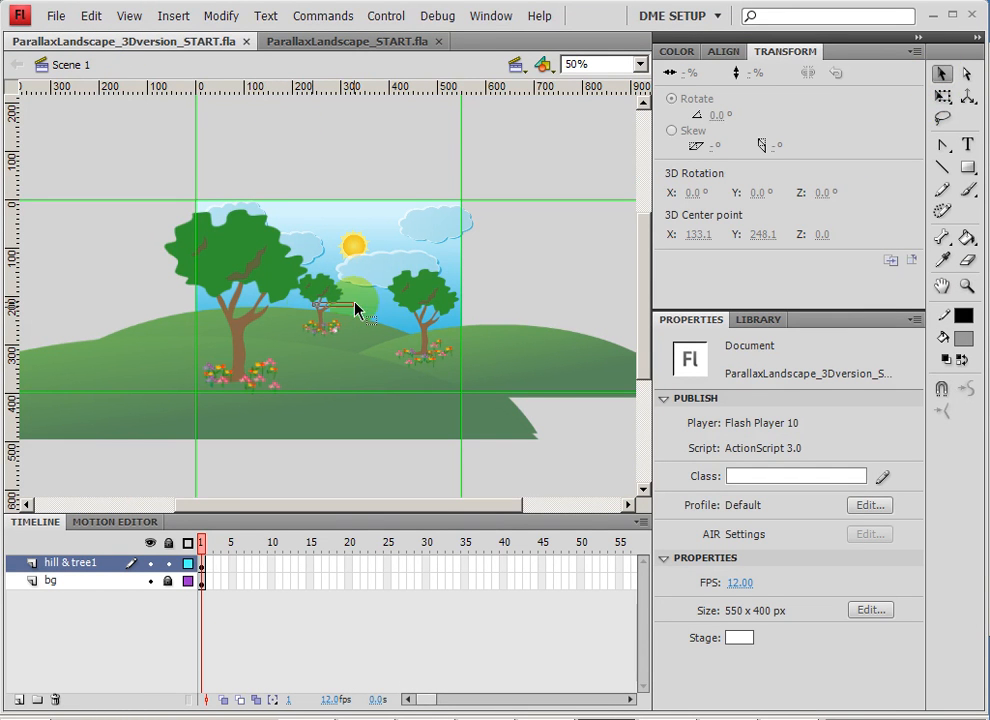
click(312, 308)
drag(335, 305, 283, 272)
double_click(283, 272)
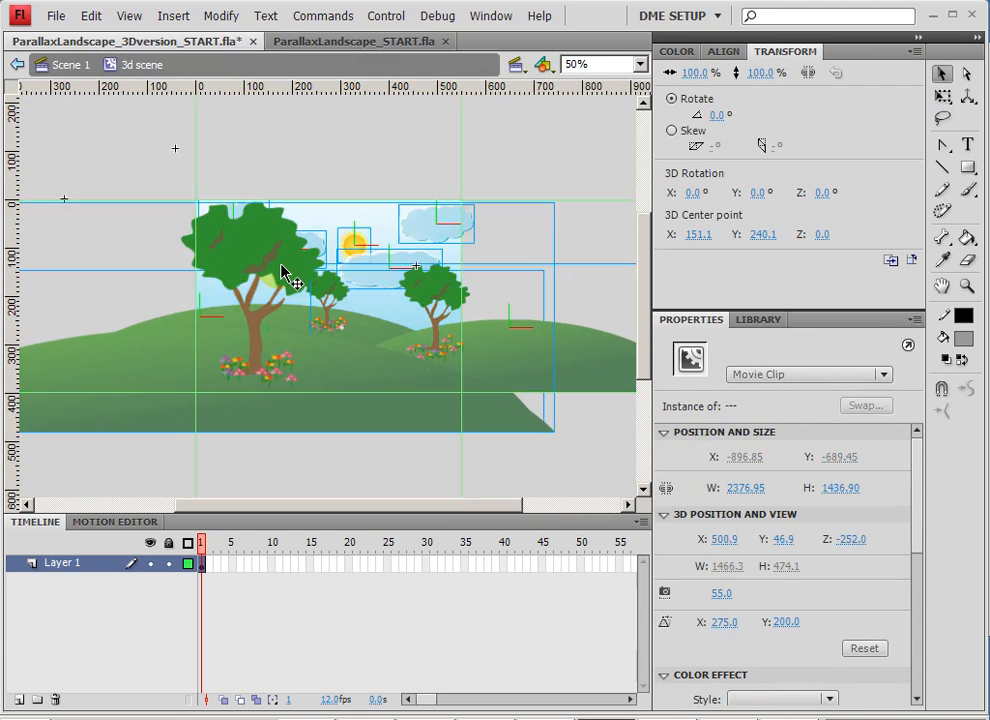
- Compare the 3D Z positions of the hill and tree, sun and cloud instances inside the 3d scene clip, and return to Scene 1
click(374, 184)
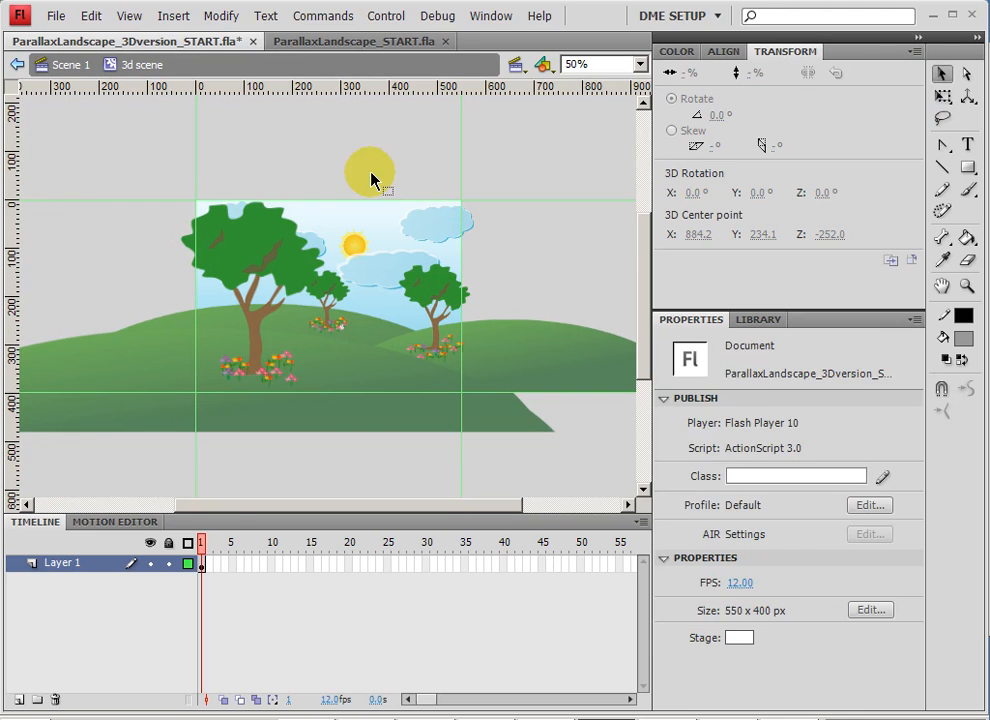
click(242, 256)
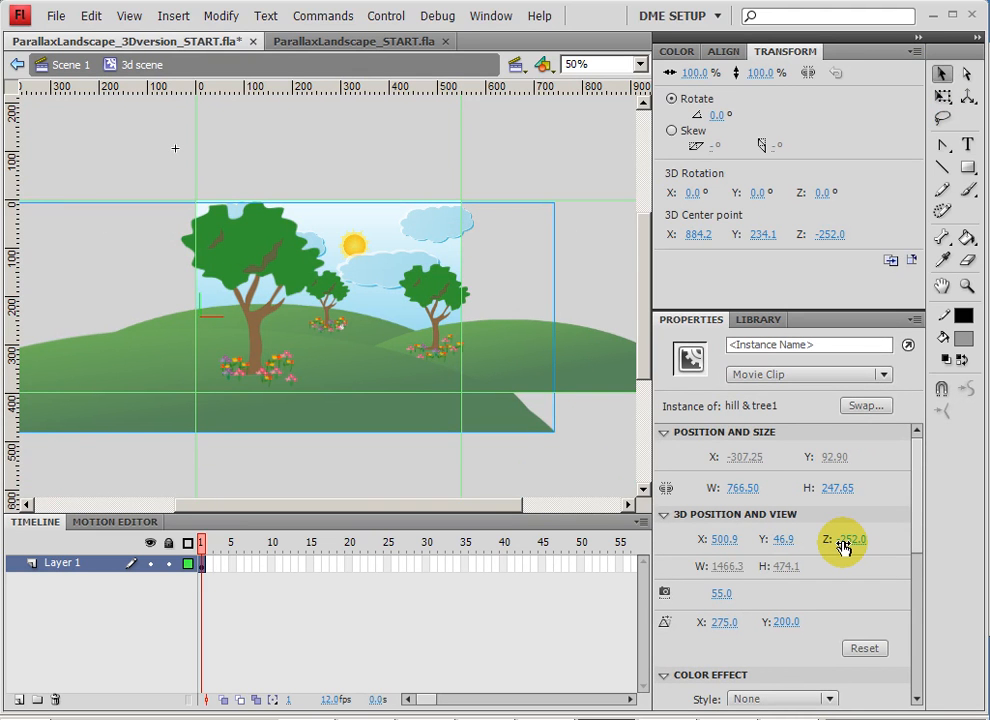
click(353, 248)
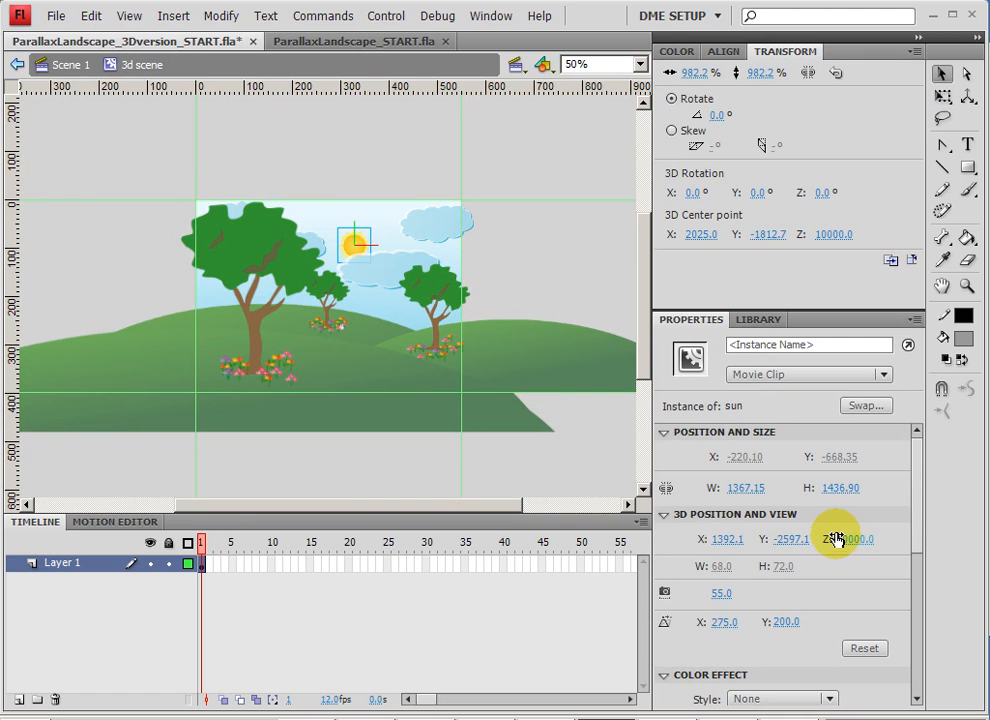
click(360, 252)
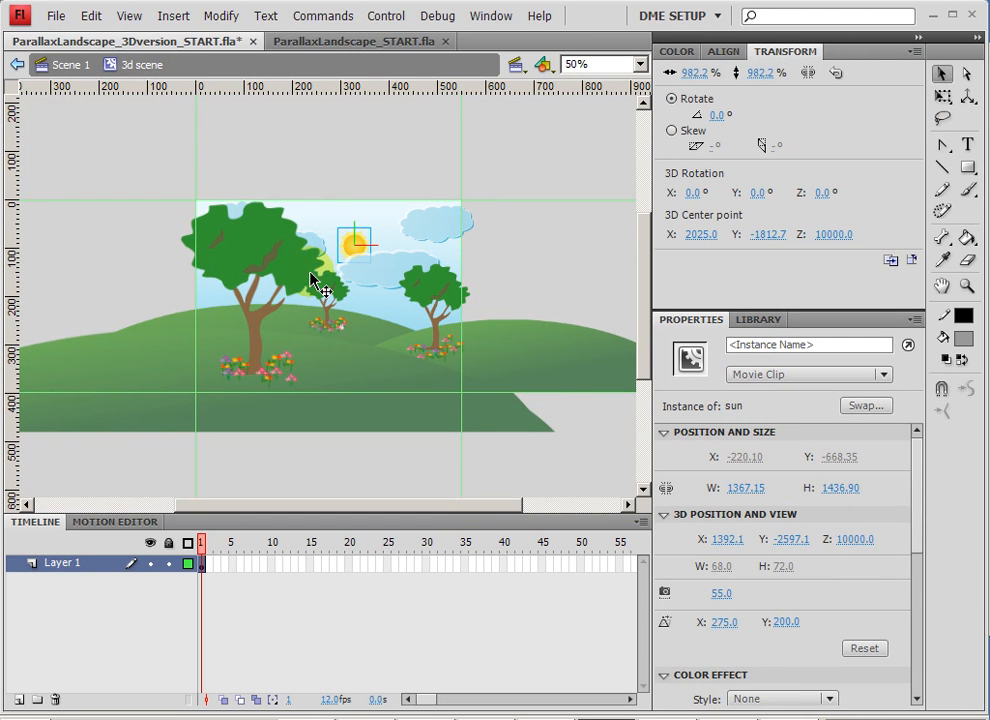
click(368, 275)
click(424, 226)
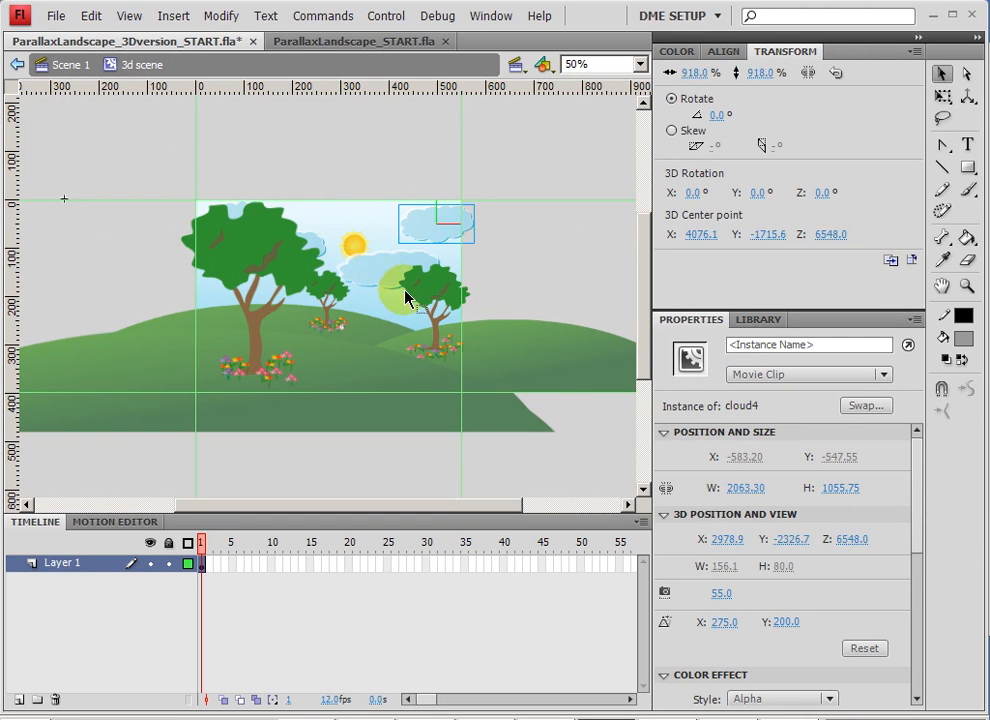
click(358, 332)
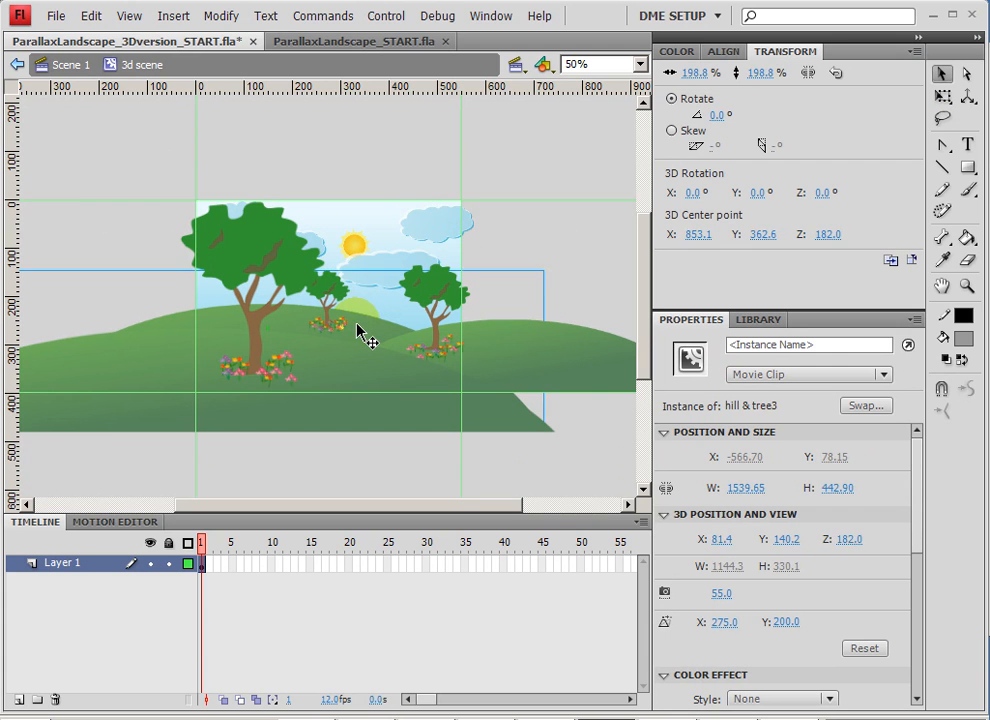
click(490, 346)
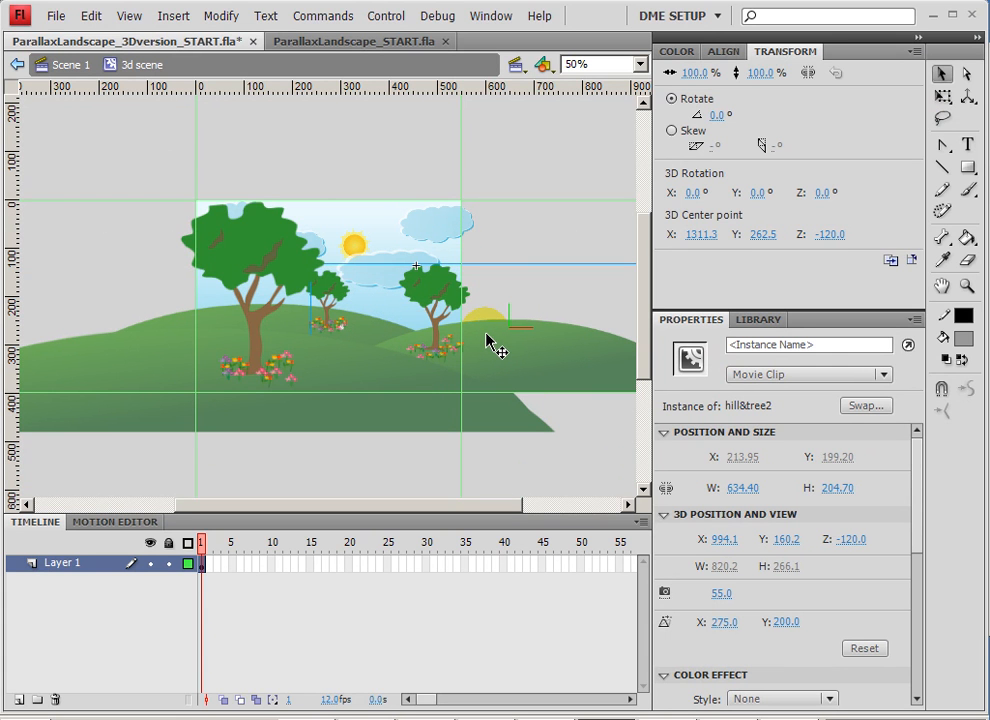
click(66, 65)
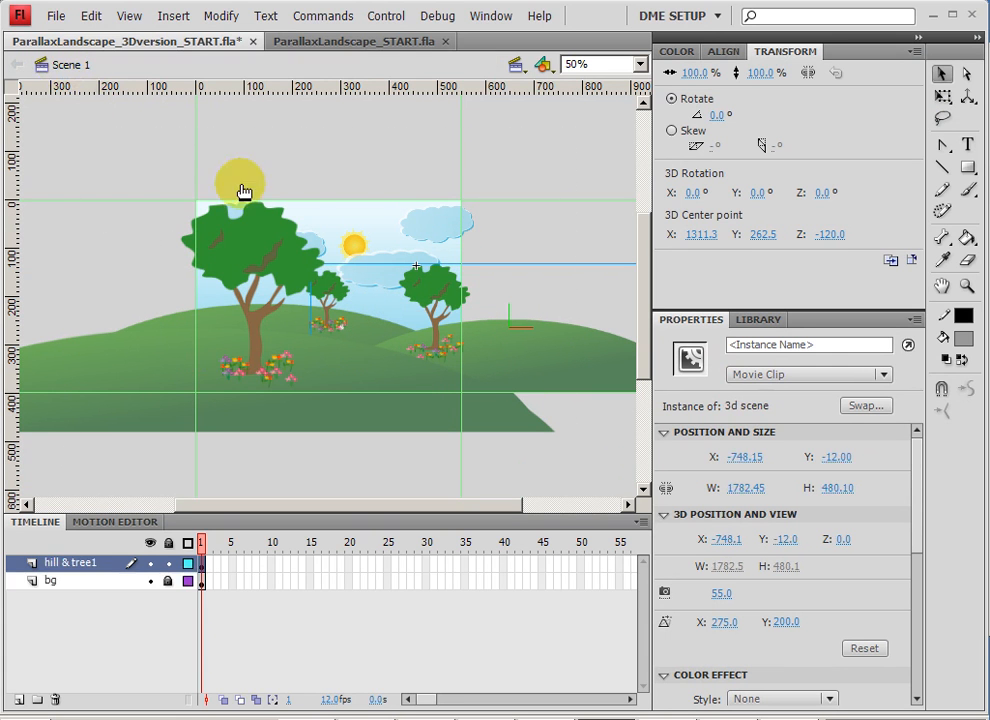
- Move the 3d scene clip to about X -788, Y -8 and preview the movie in a test window
drag(326, 297, 305, 298)
key(ctrl+Return)
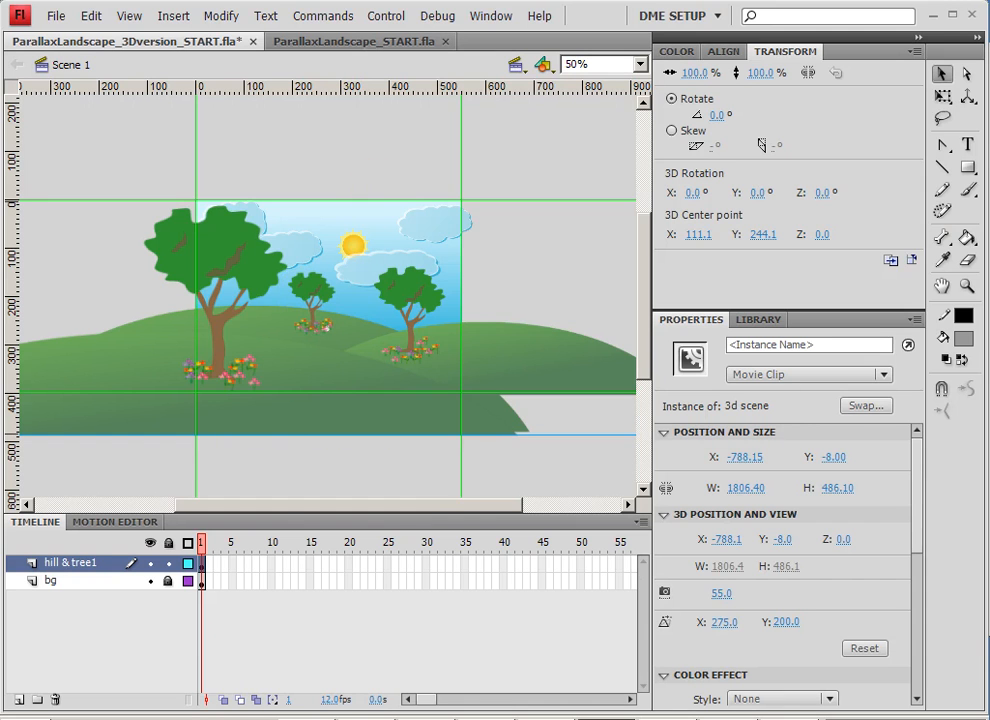
drag(897, 194, 654, 164)
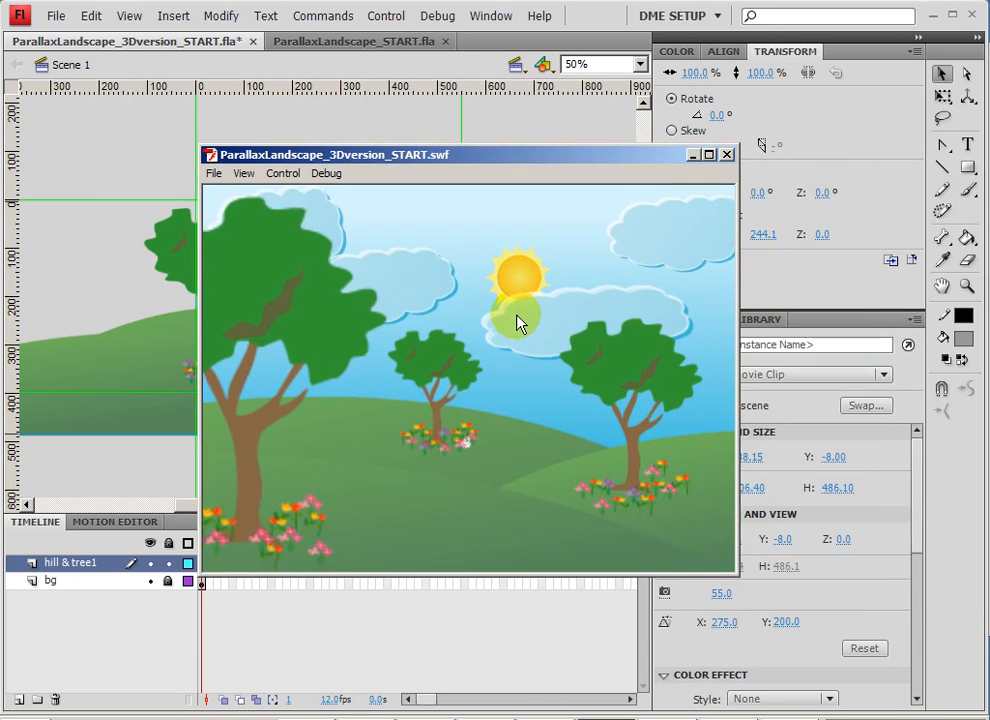
click(727, 154)
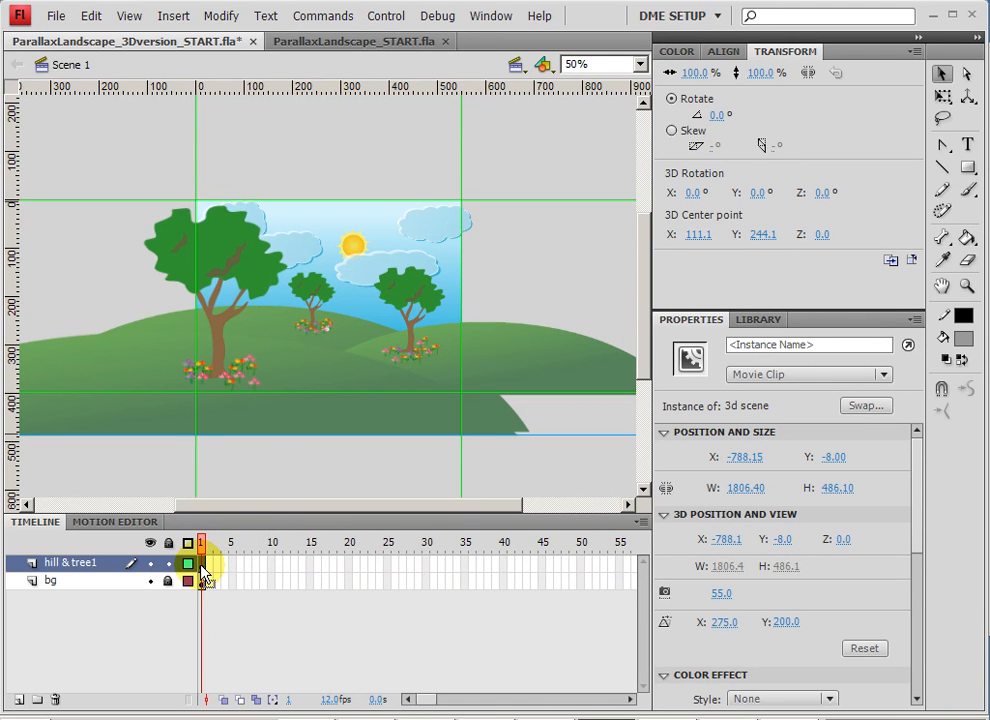
- Extend both layers to frame 50 and insert a keyframe at frame 50 on the hill & tree1 layer
right_click(580, 581)
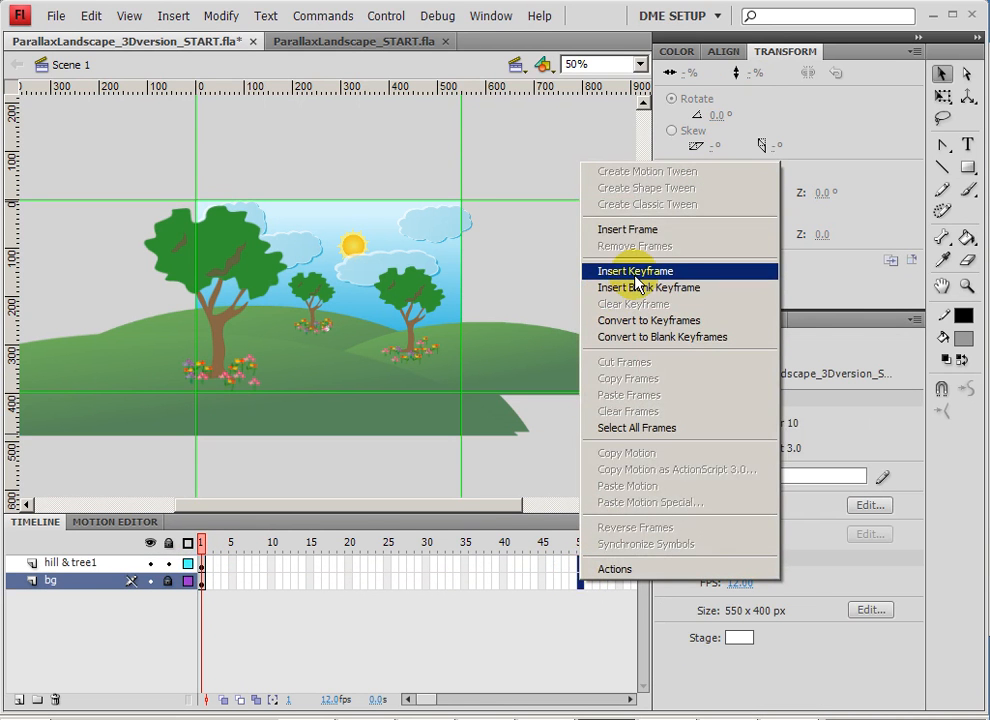
click(628, 229)
click(581, 564)
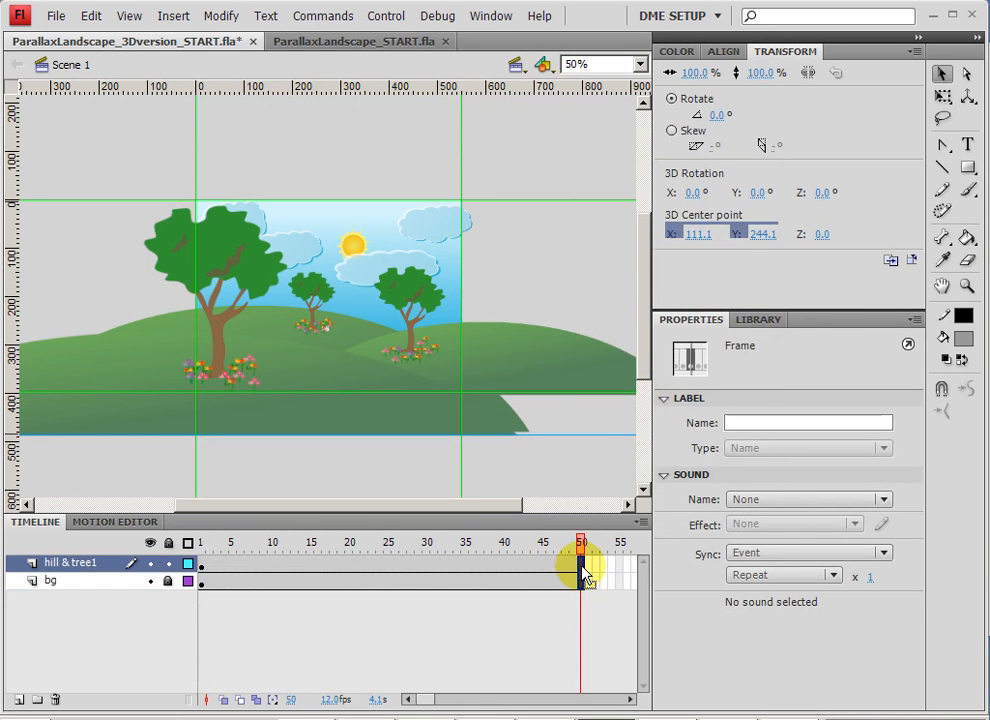
right_click(583, 566)
click(622, 257)
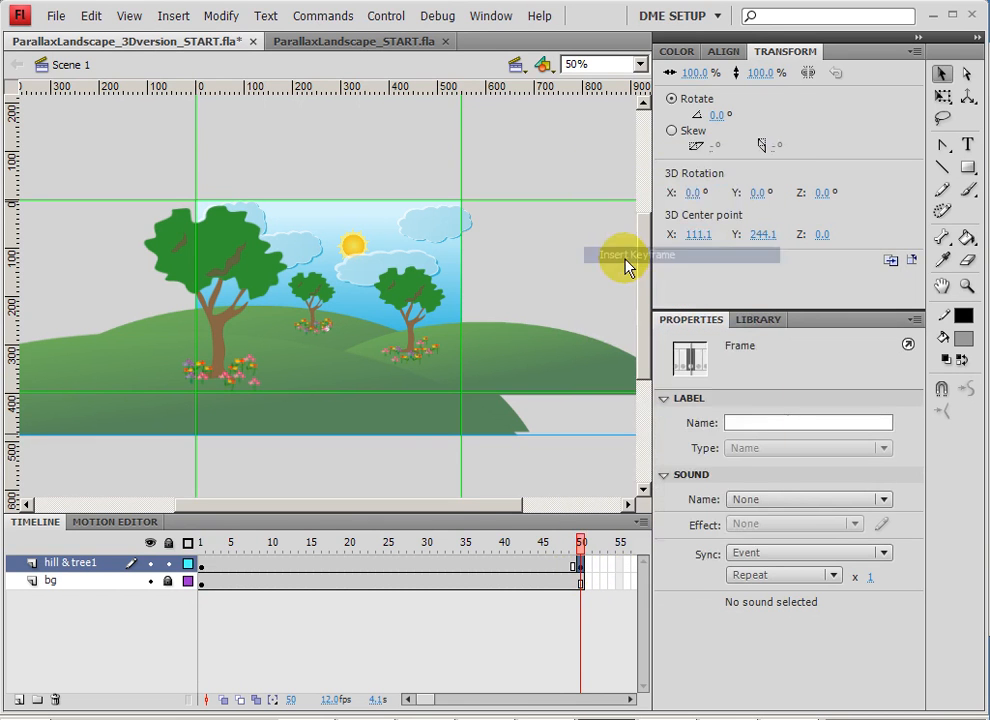
- Scale the 3d scene clip at frame 50 up to about 554% with Free Transform and reposition it over the stage area
click(280, 332)
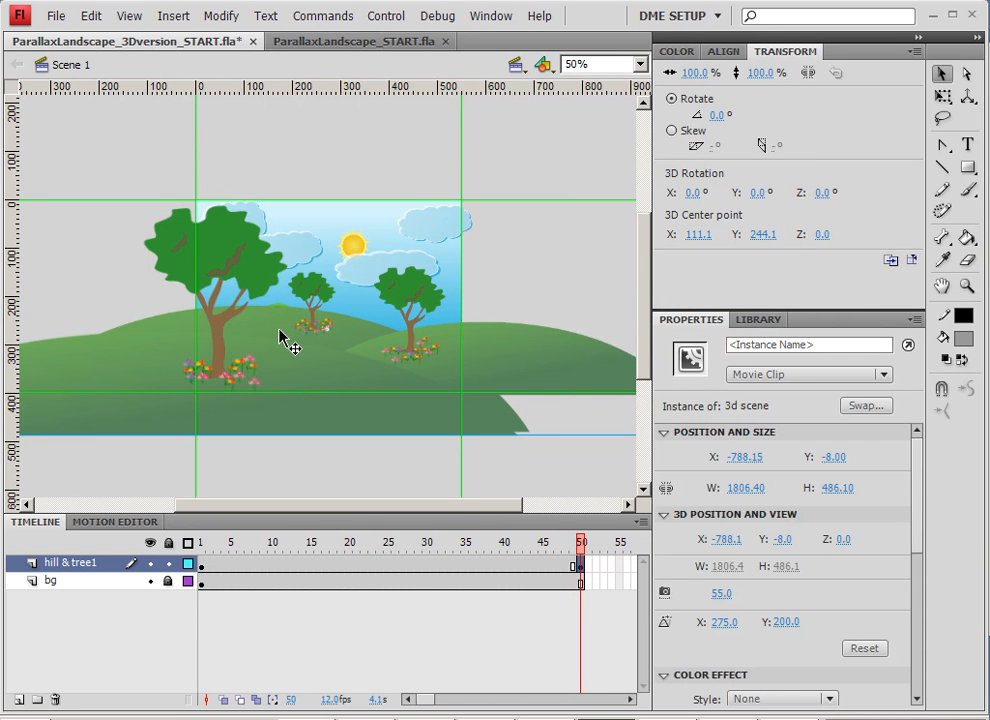
key(ctrl+minus)
key(ctrl+minus)
click(201, 243)
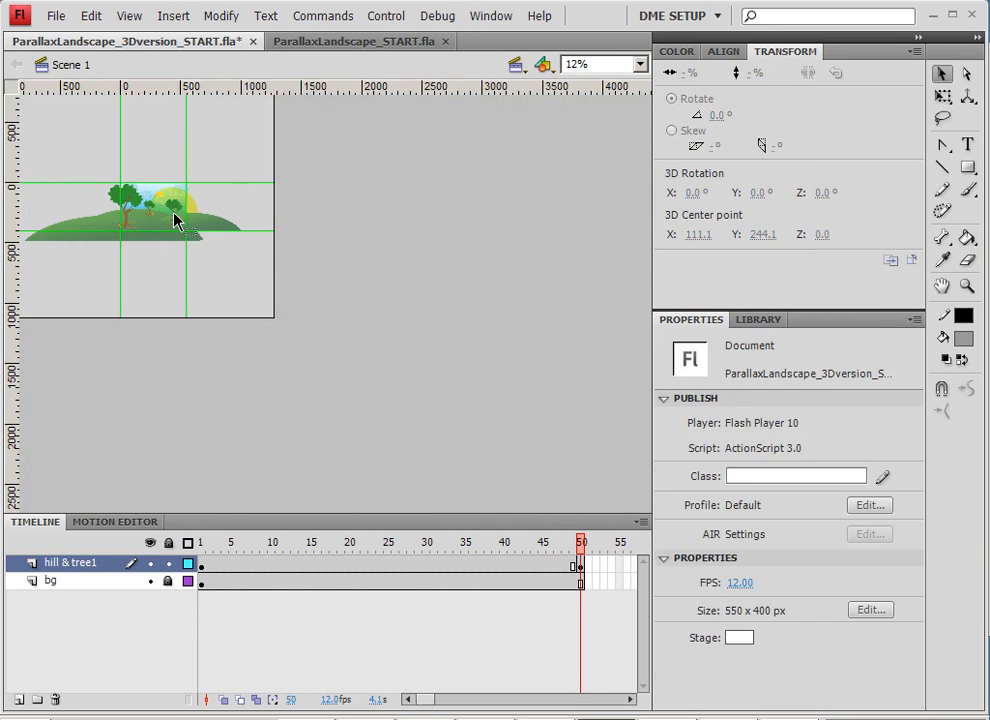
click(166, 214)
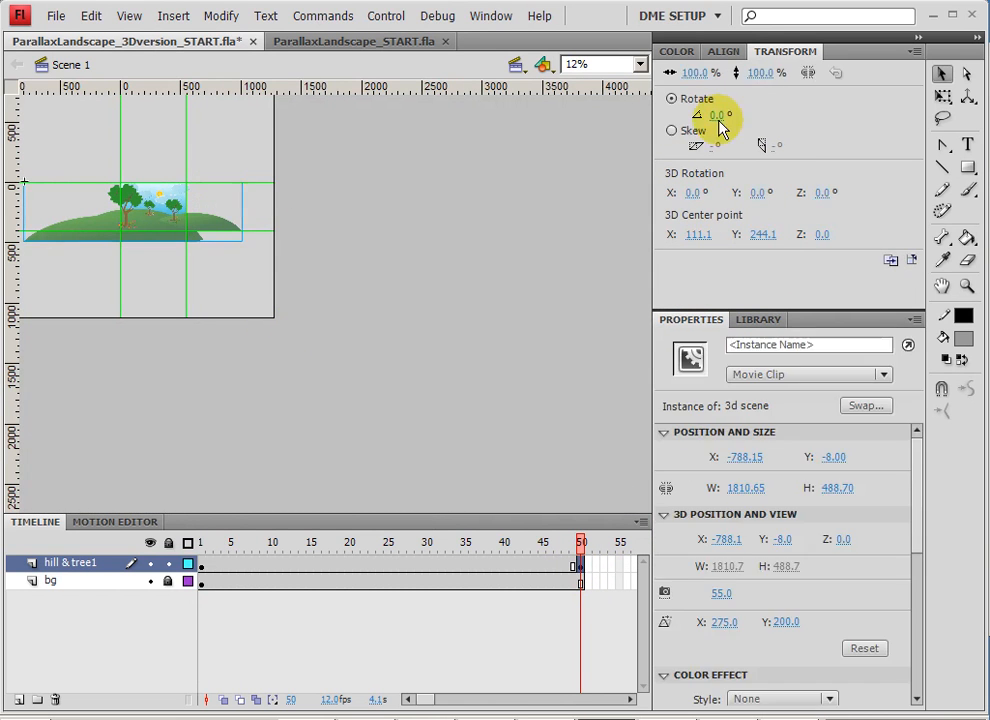
click(942, 96)
click(170, 218)
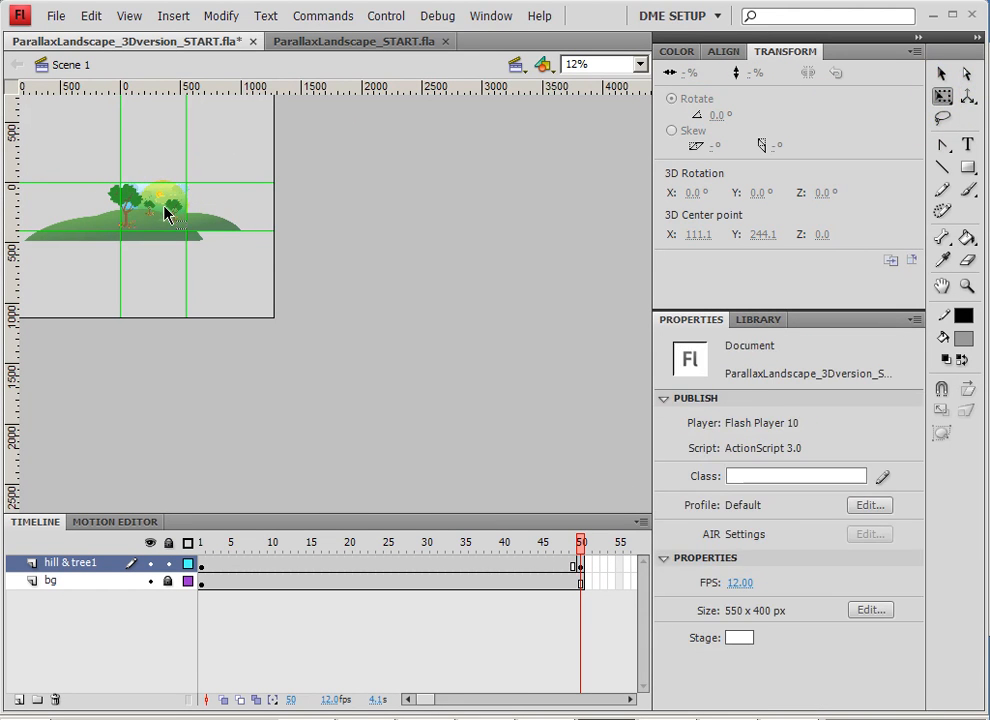
click(166, 214)
drag(242, 183, 642, 92)
drag(204, 221, 338, 258)
drag(631, 368, 774, 431)
drag(271, 316, 286, 312)
- Open the 3d scene clip for editing, set the 3D X position of hill & tree3 to 84 and raise it to about Y 89
double_click(280, 316)
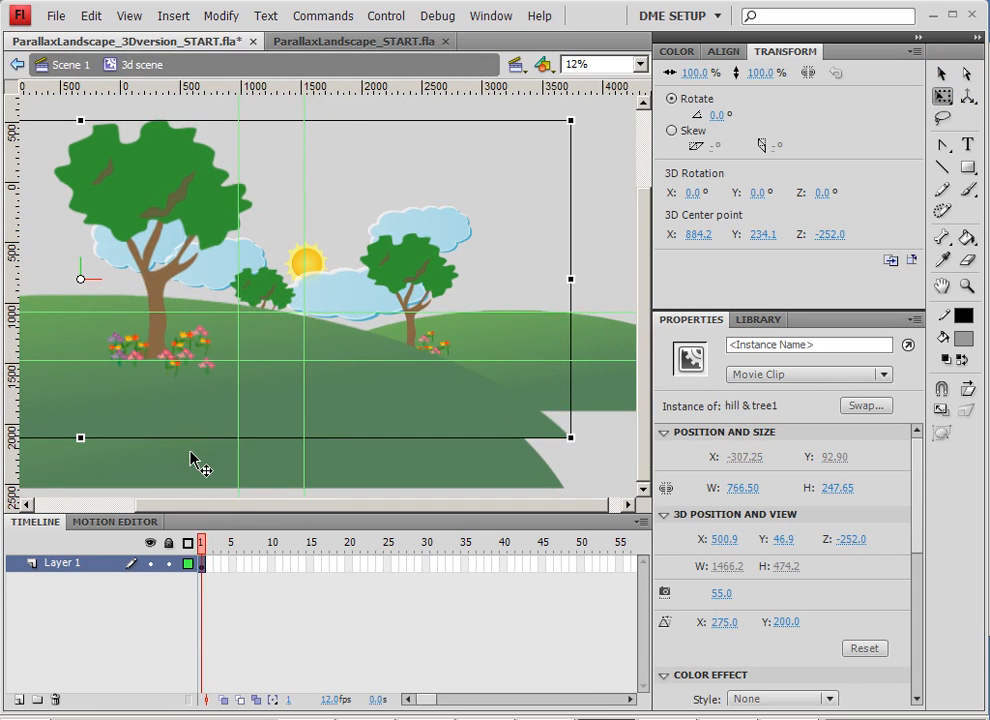
click(193, 460)
click(577, 433)
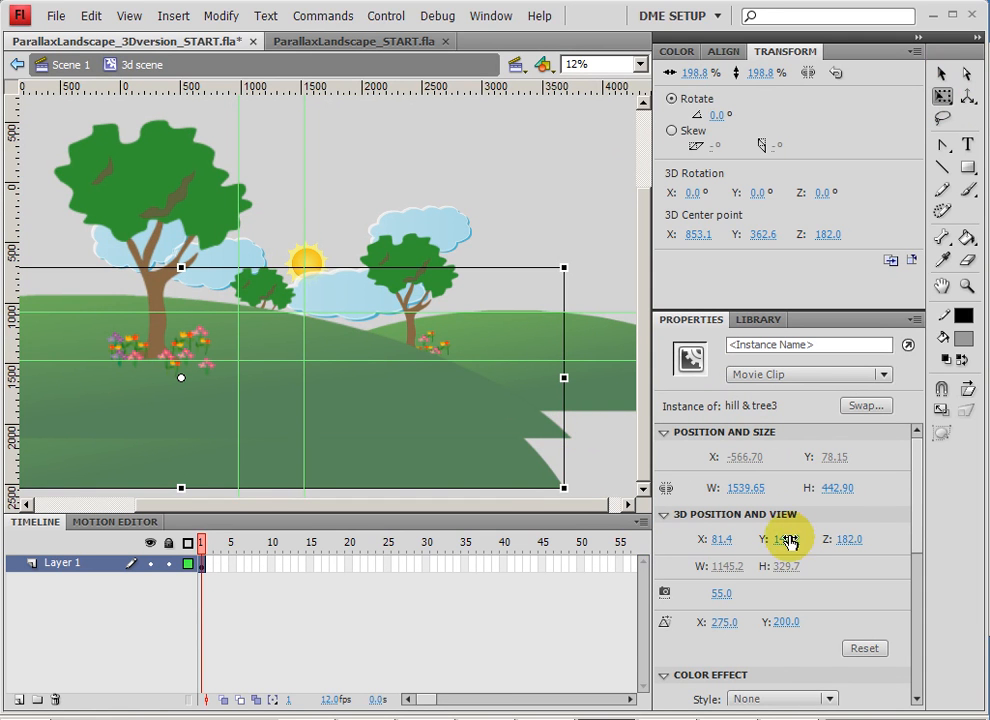
drag(787, 543, 697, 501)
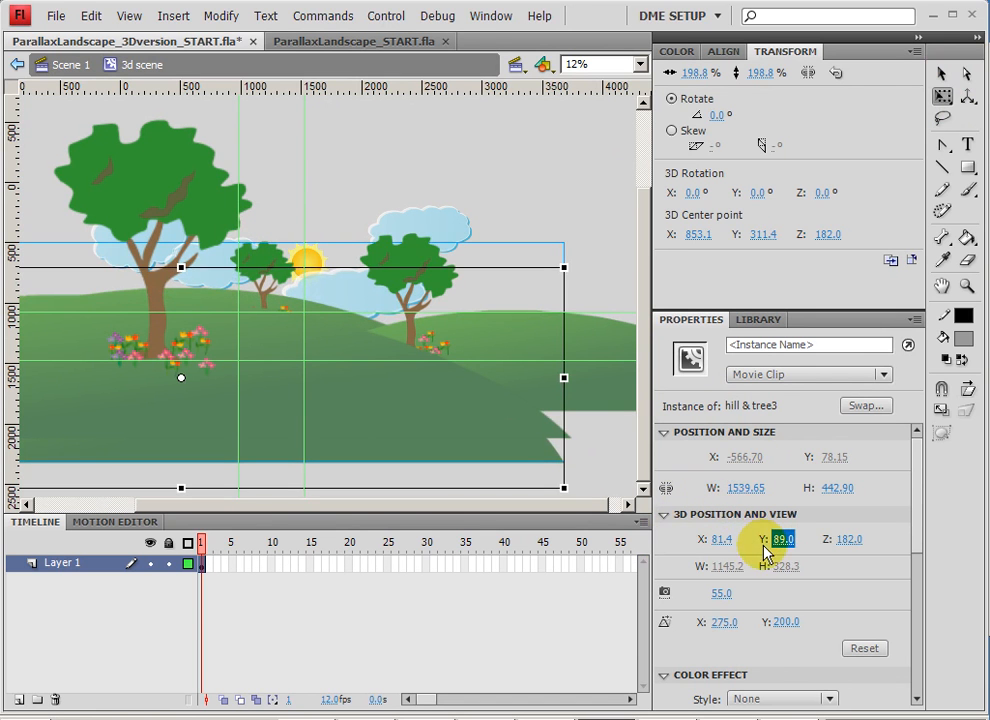
mouse_move(725, 541)
mouse_down()
mouse_move(758, 533)
mouse_move(732, 538)
mouse_up()
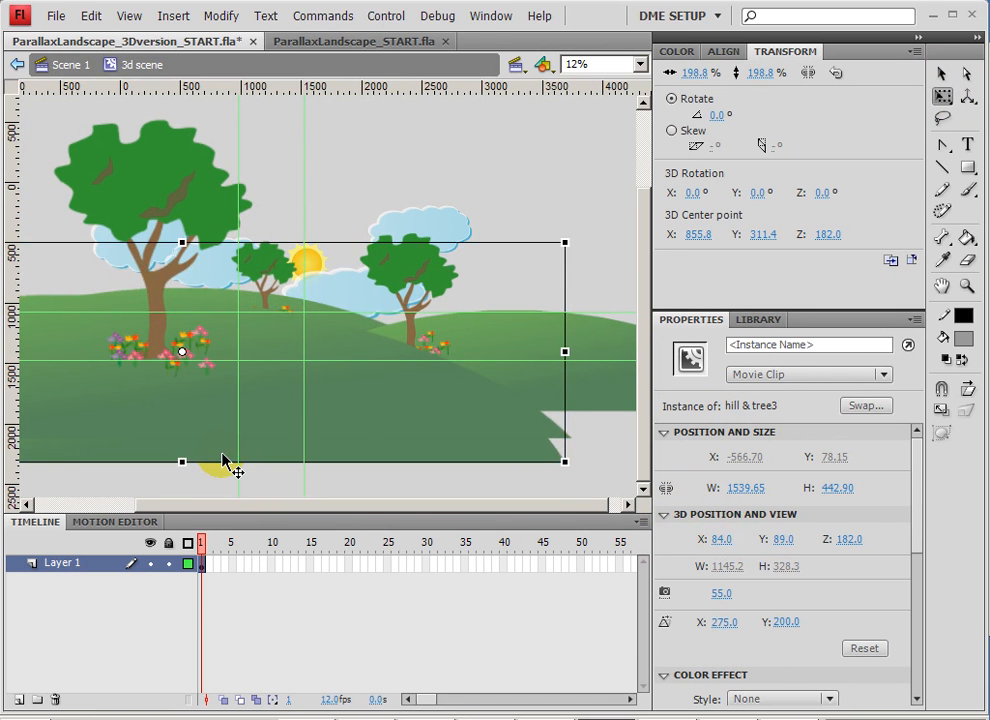
mouse_move(800, 548)
mouse_down()
mouse_move(826, 537)
mouse_move(762, 524)
mouse_move(800, 544)
mouse_move(690, 538)
mouse_move(824, 537)
mouse_move(805, 525)
mouse_up()
- Set the 3D Y position of hill & tree1 to 94 and of hill & tree3 to 151, and return to Scene 1
click(170, 212)
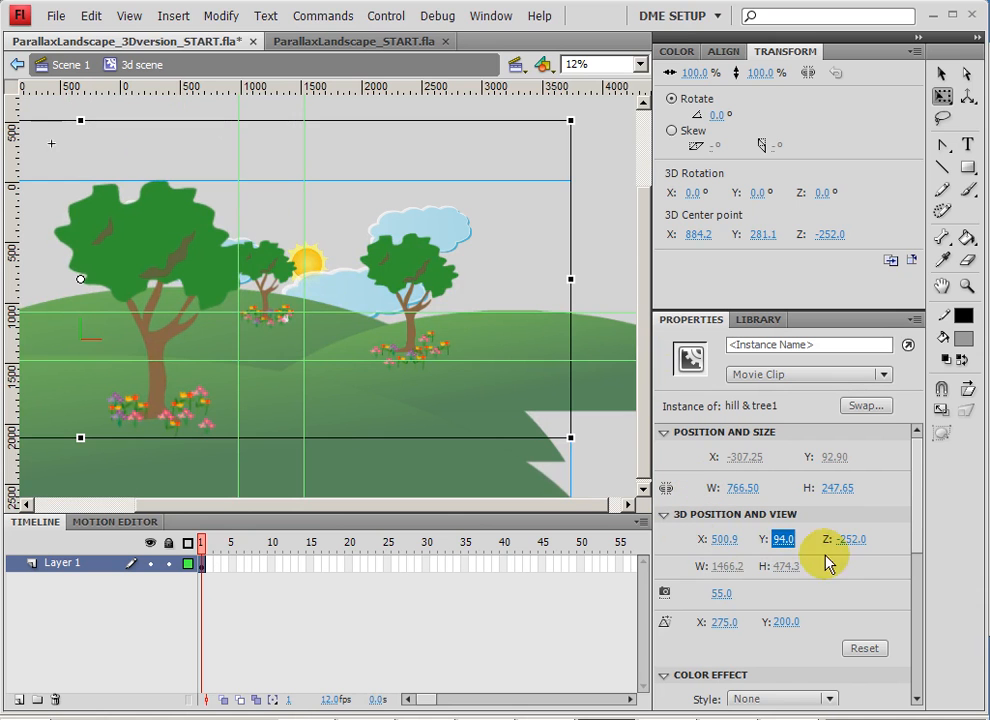
click(282, 274)
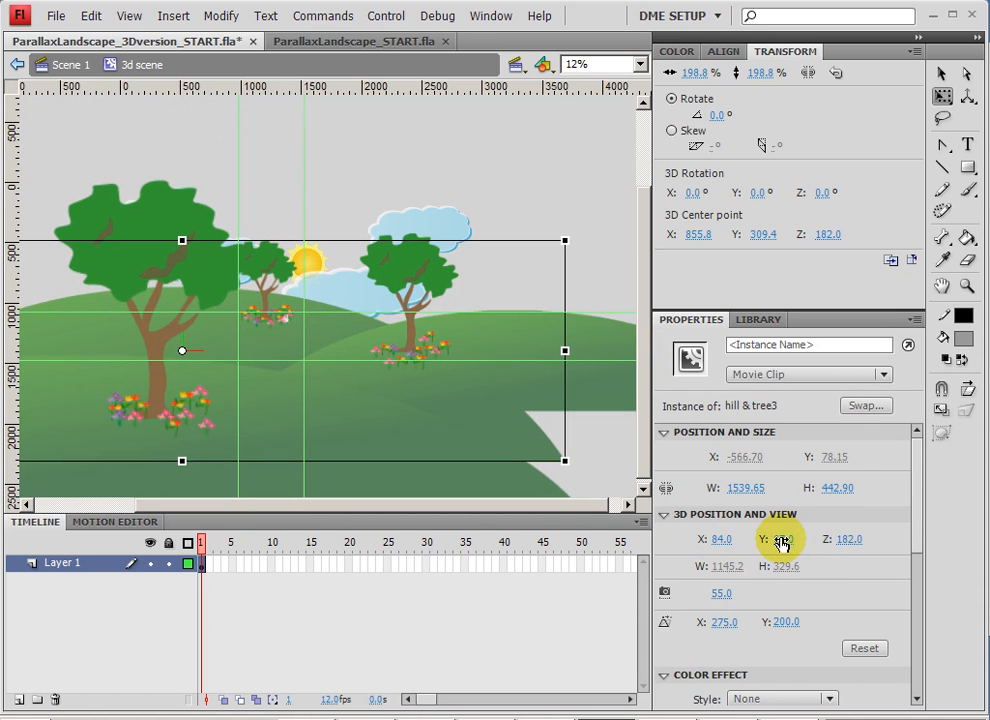
drag(783, 541, 835, 533)
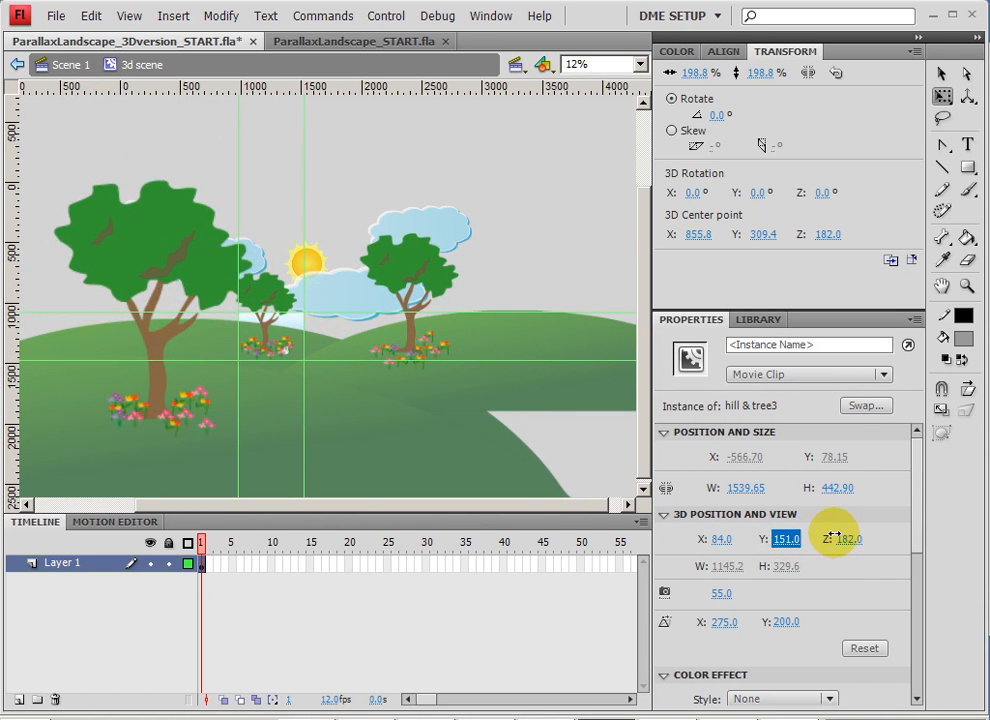
click(70, 64)
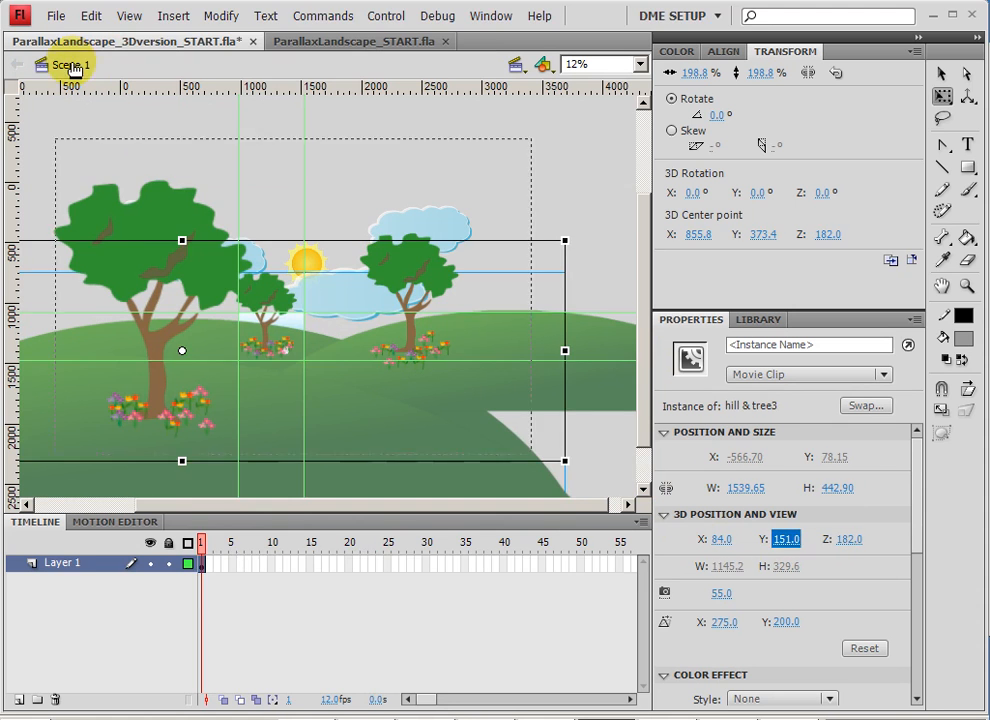
- Create a classic tween between frames 1 and 50 on the hill & tree1 layer
drag(498, 566, 608, 552)
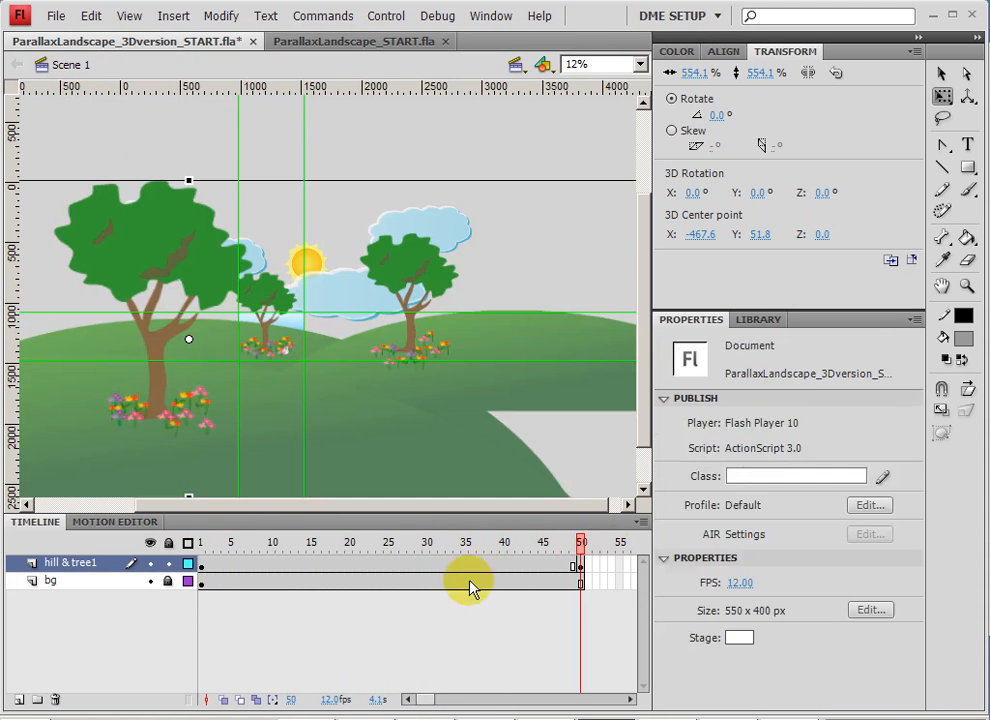
right_click(410, 566)
click(488, 188)
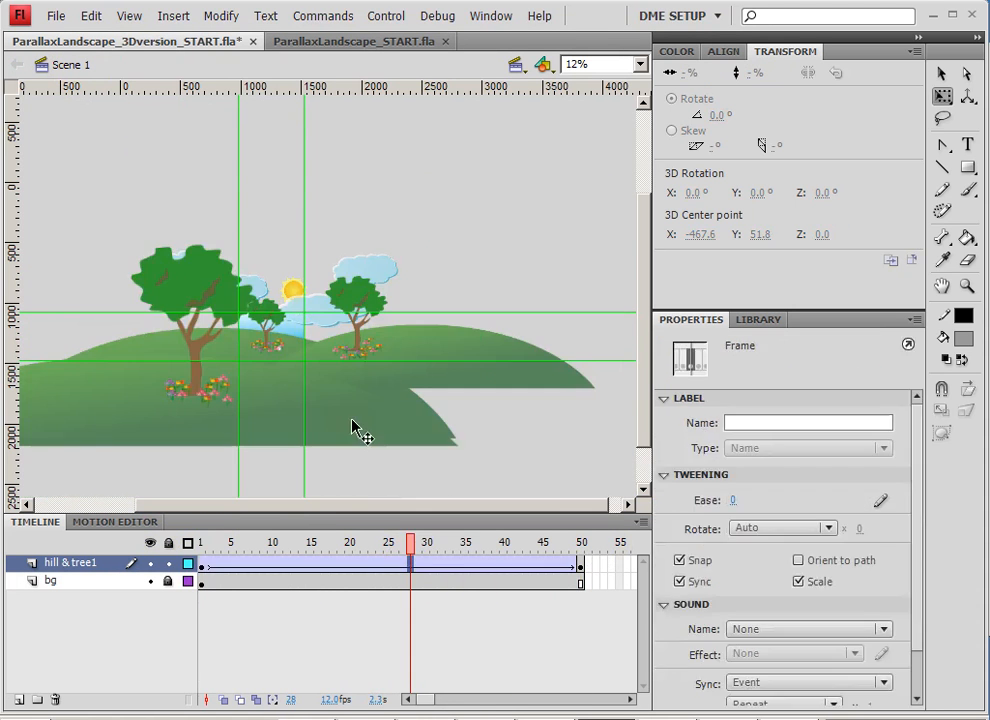
- Extend both layers to frame 75 to hold the final view, and test the movie
drag(376, 540, 628, 570)
right_click(627, 579)
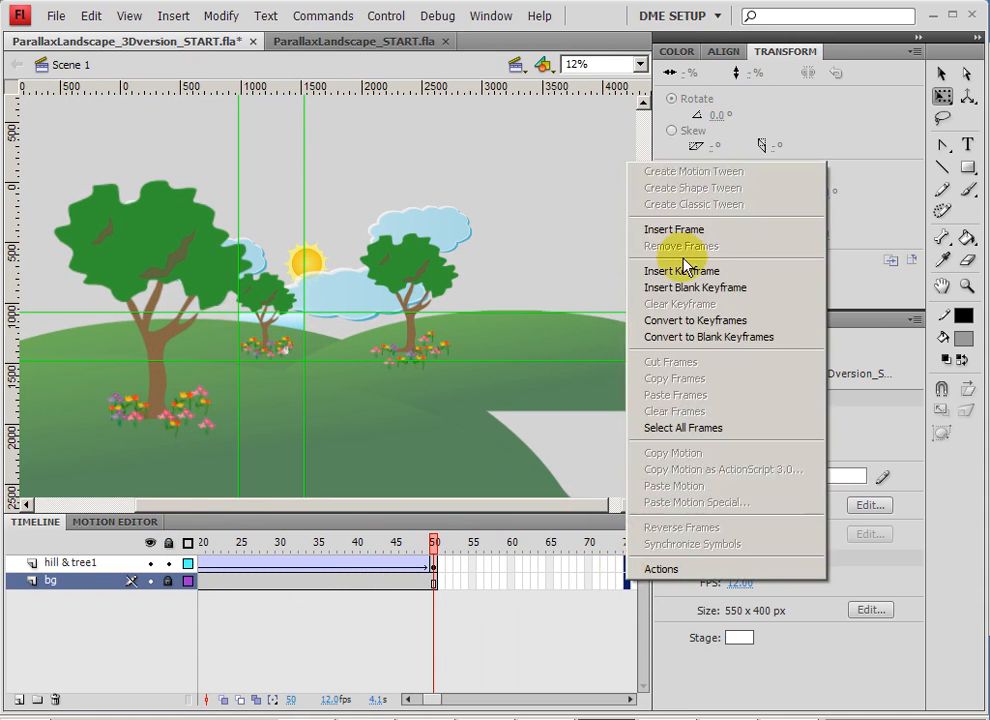
click(687, 243)
drag(504, 561, 541, 543)
key(ctrl+Return)
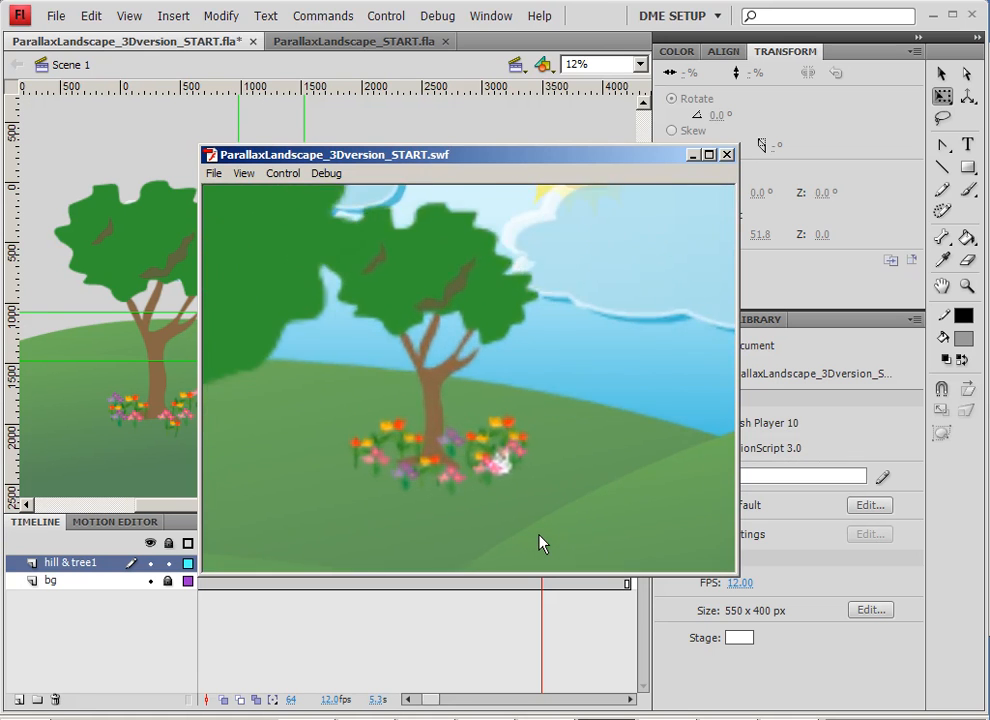
- Close the test preview, save the 3D version file, and switch to the ParallaxLandscape_START.fla document
click(726, 154)
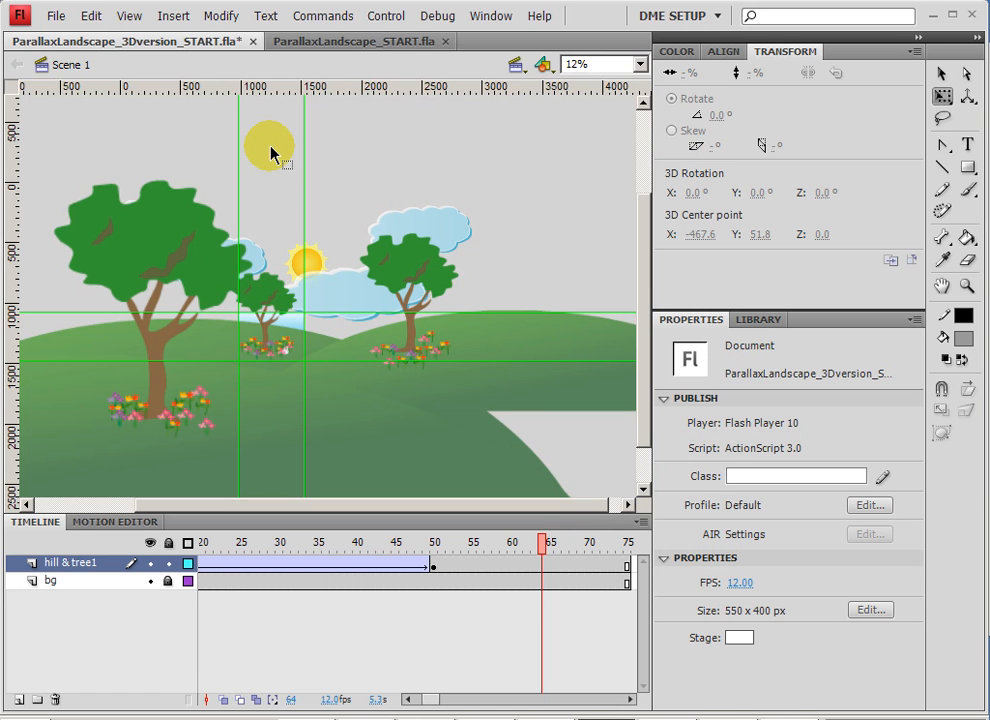
key(ctrl+s)
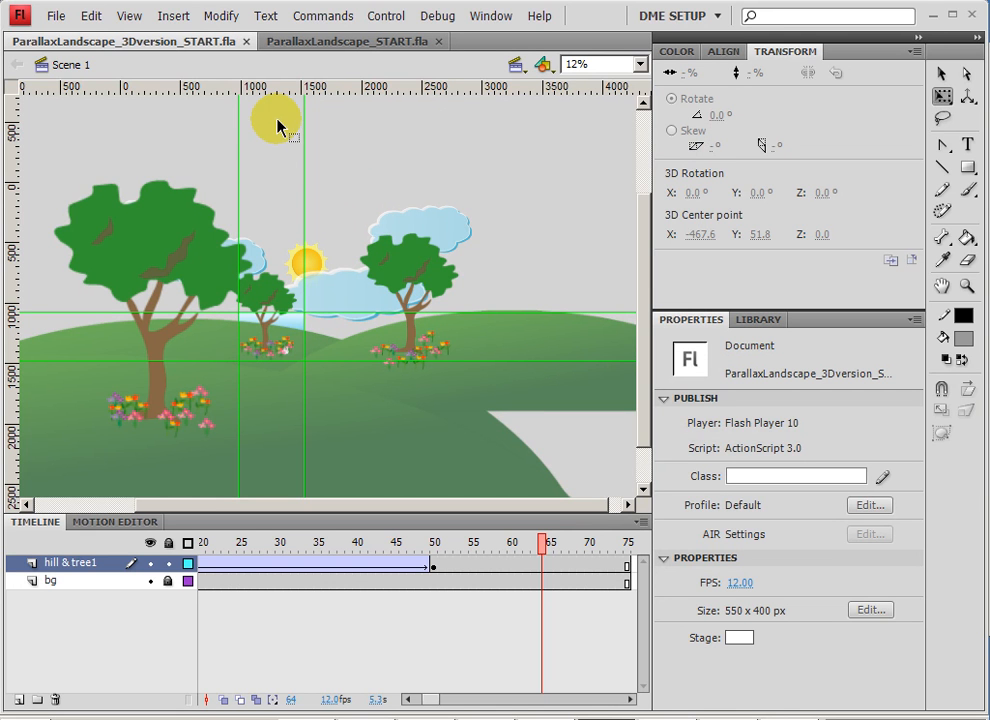
click(318, 45)
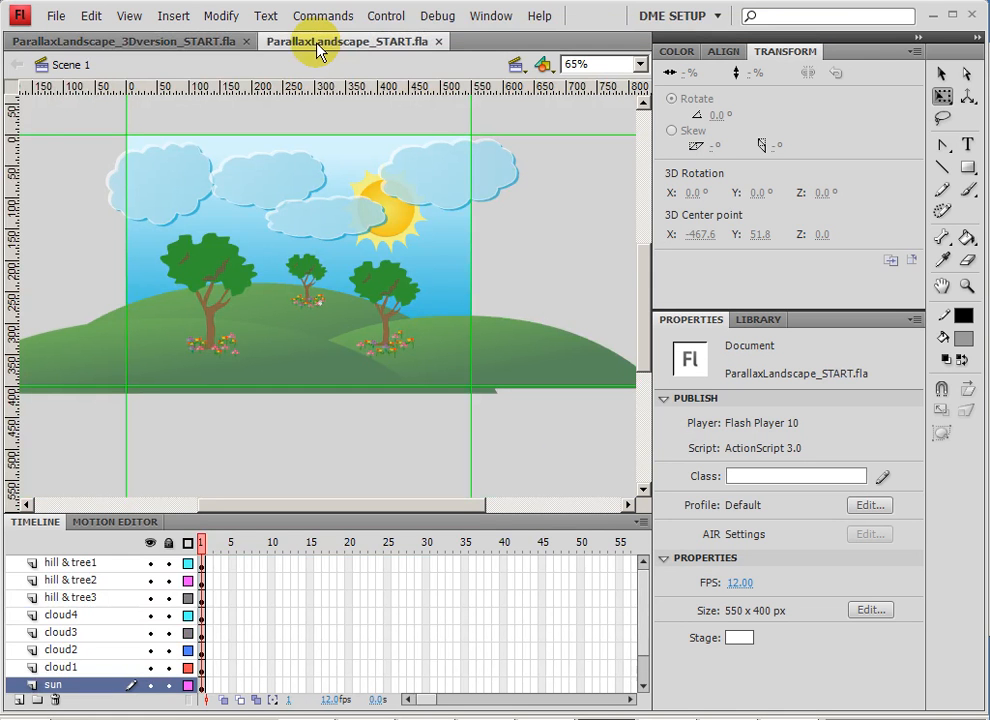
click(257, 292)
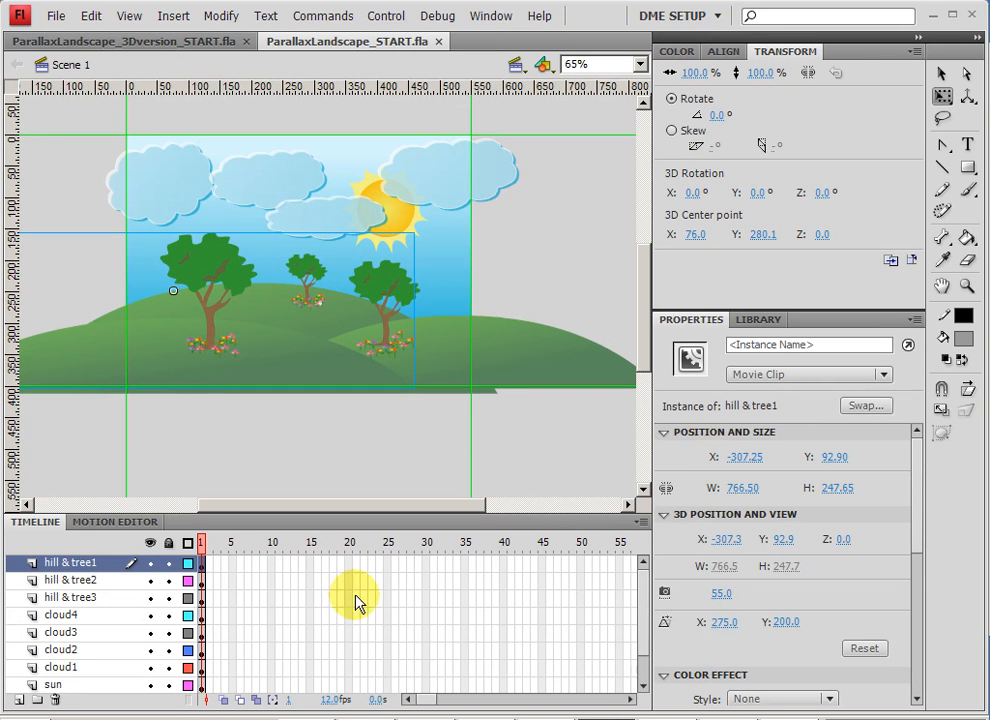
- Insert keyframes at frame 50 on all layers and clear the one on the bg layer
drag(584, 572, 588, 690)
right_click(585, 684)
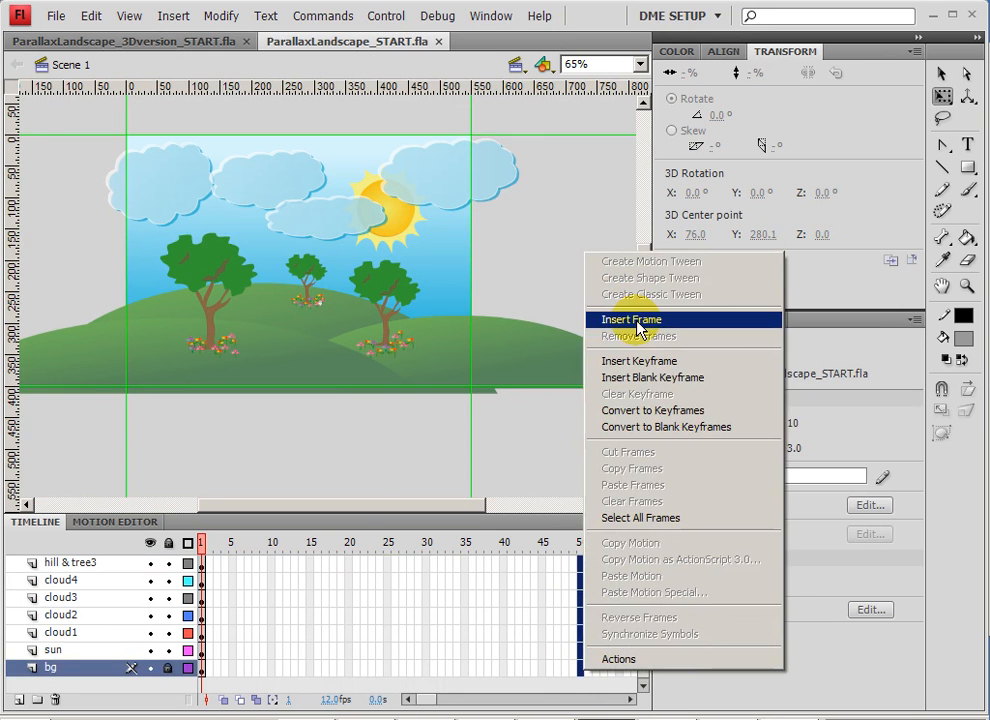
click(630, 360)
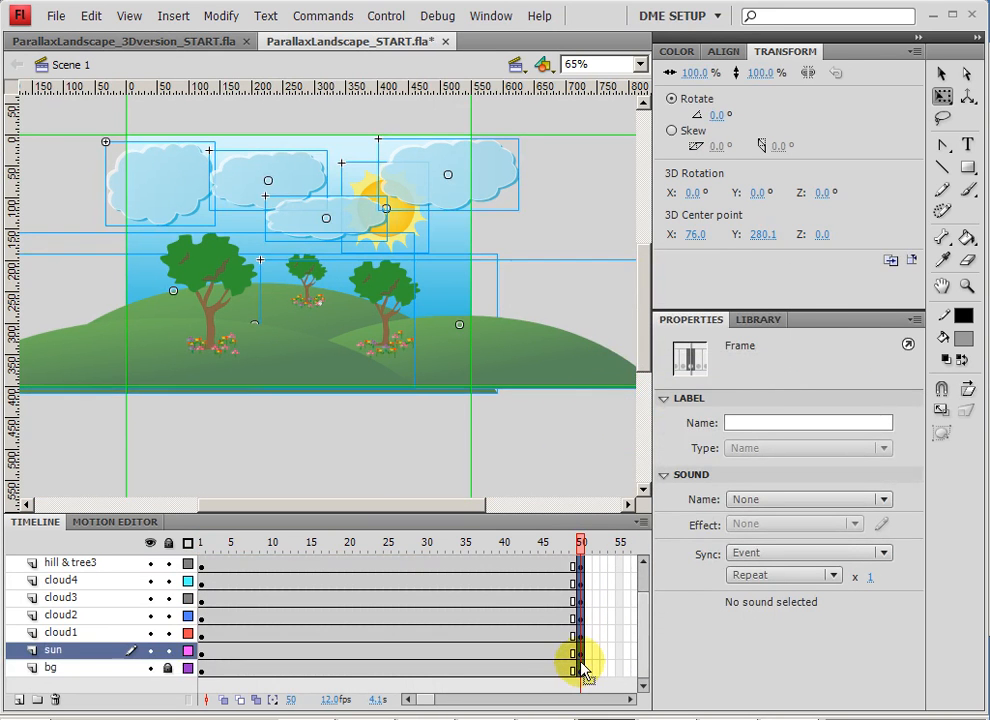
click(580, 668)
right_click(585, 676)
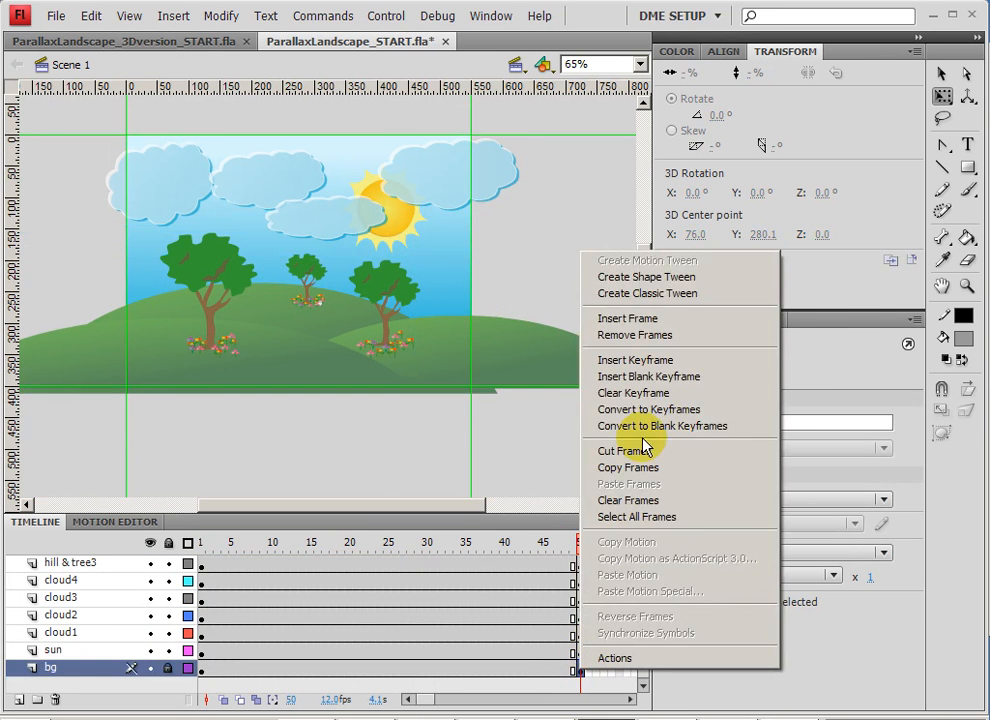
click(636, 398)
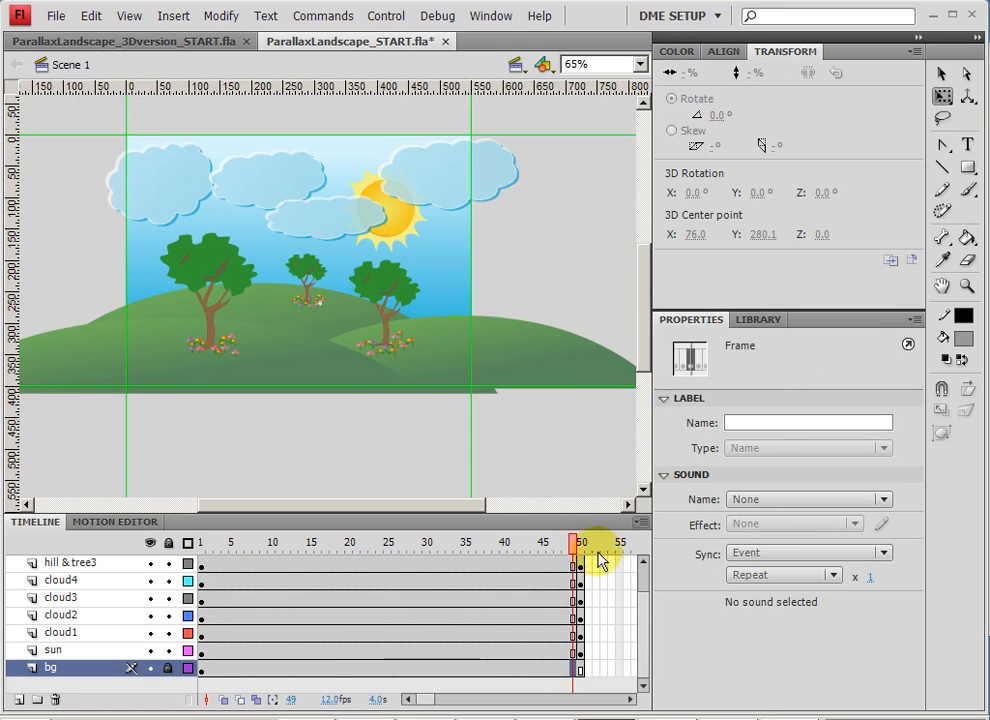
- At frame 50, select the three hill & tree clips and scale them up together proportionally to about 279%
drag(588, 545, 153, 533)
click(581, 545)
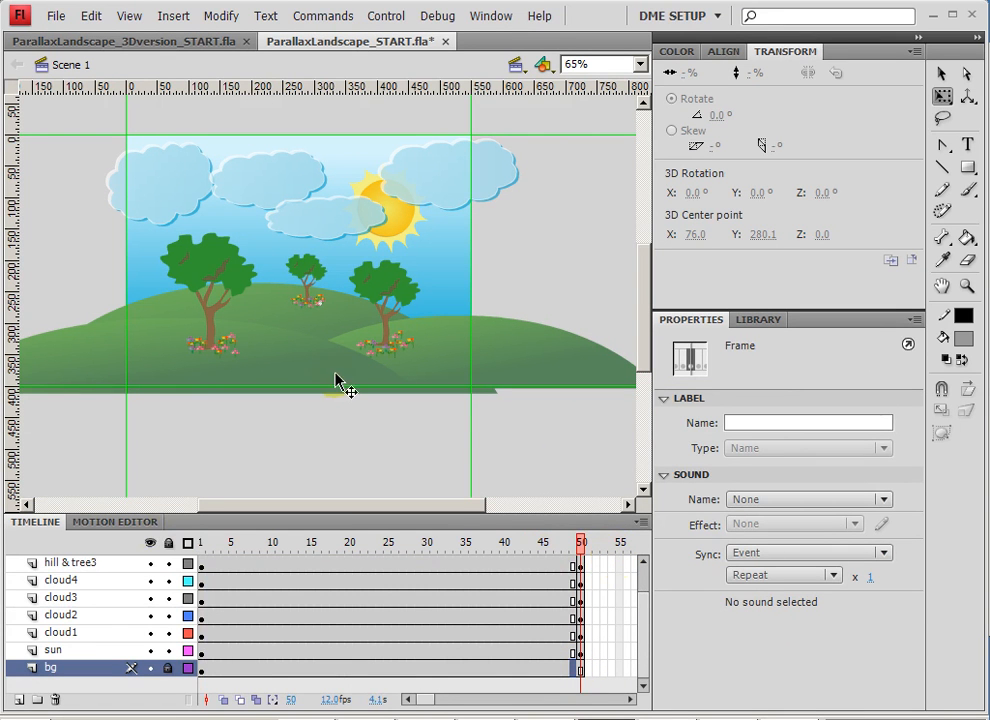
click(289, 364)
click(525, 360)
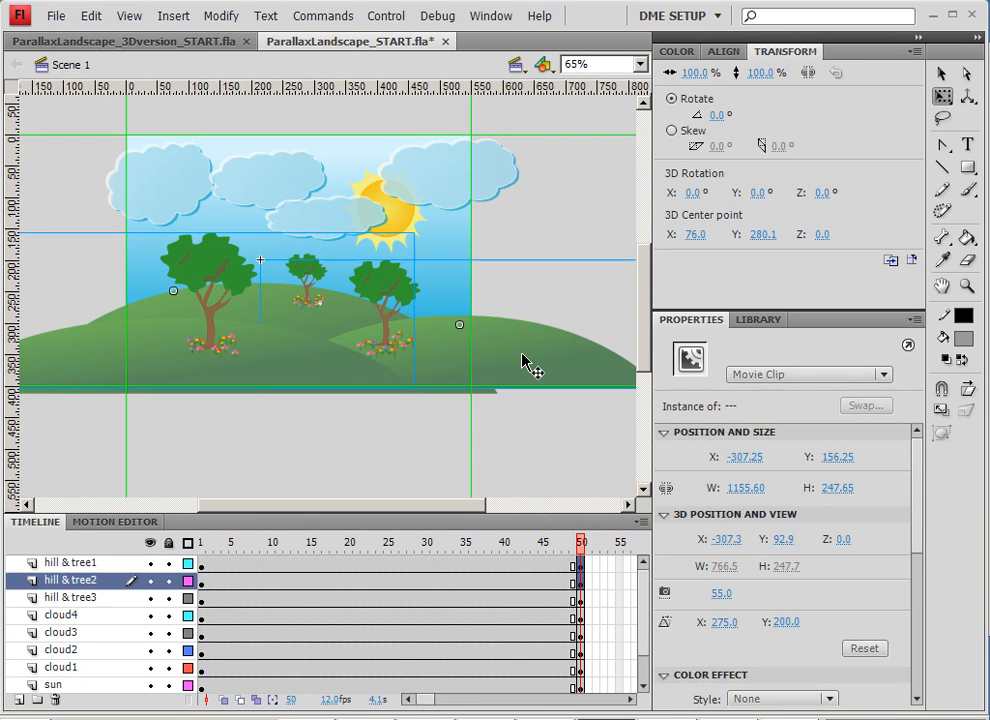
shift+click(310, 299)
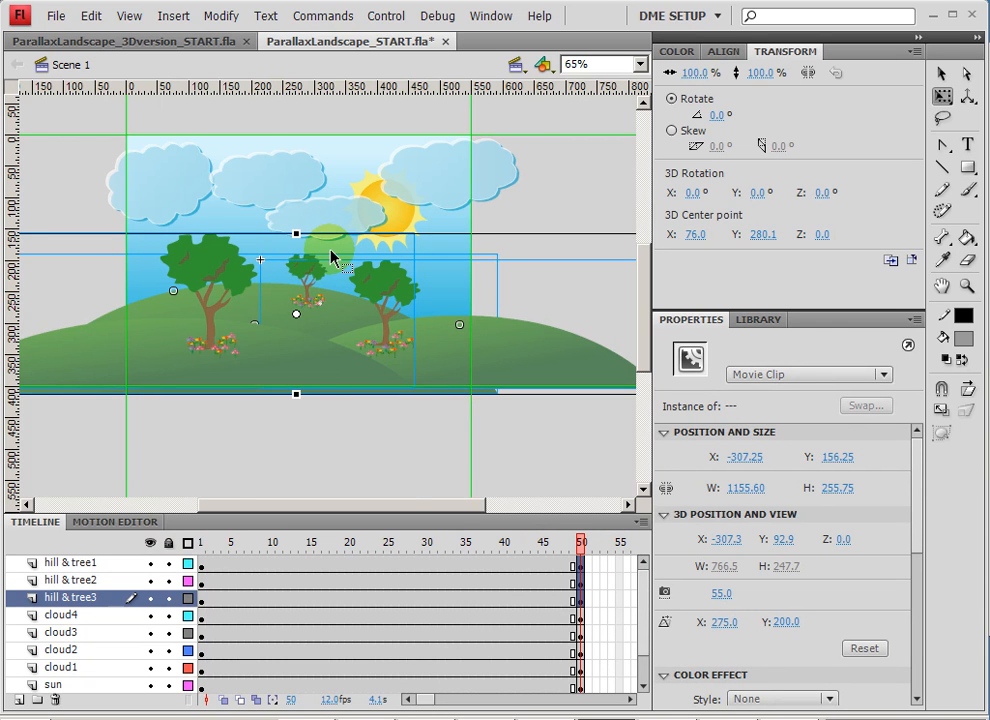
key(ctrl+minus)
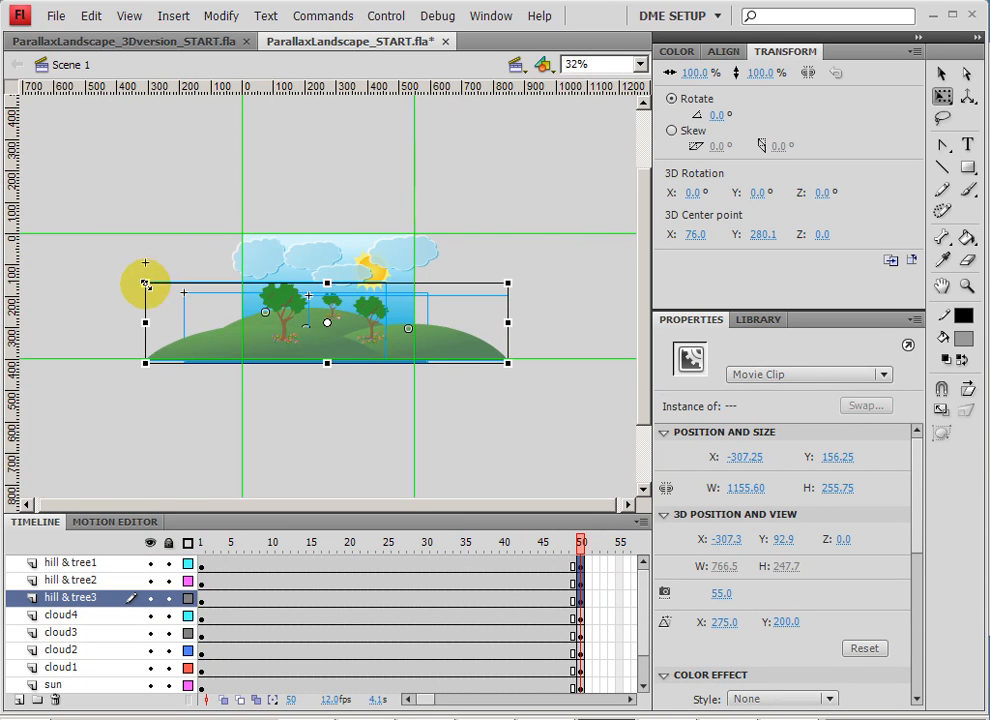
shift+drag(146, 283, 3, 42)
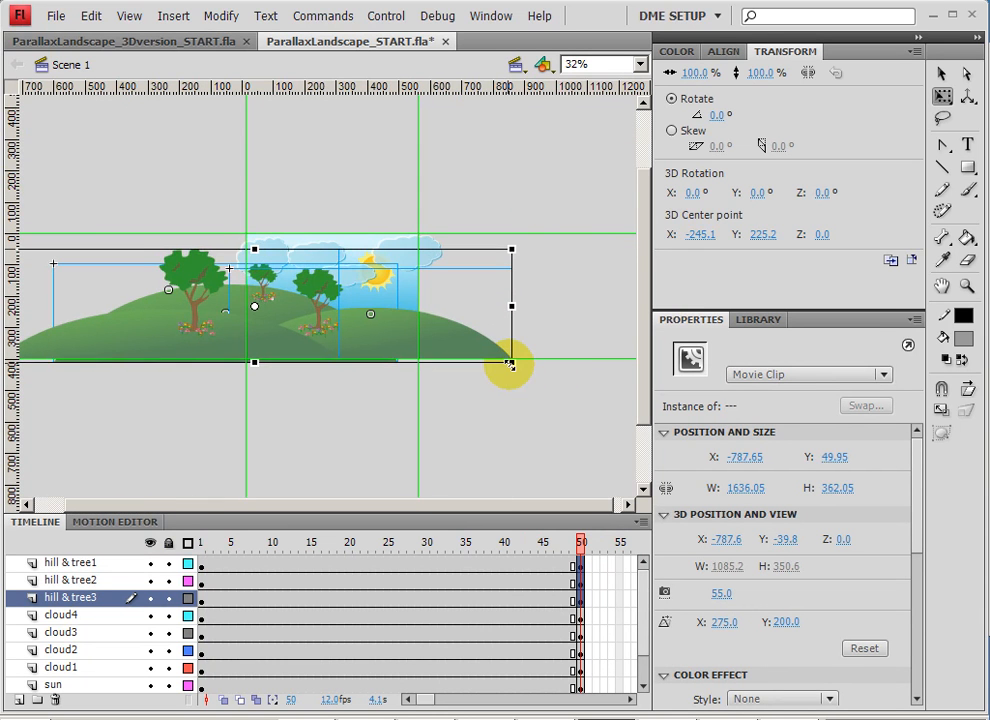
shift+drag(510, 364, 985, 605)
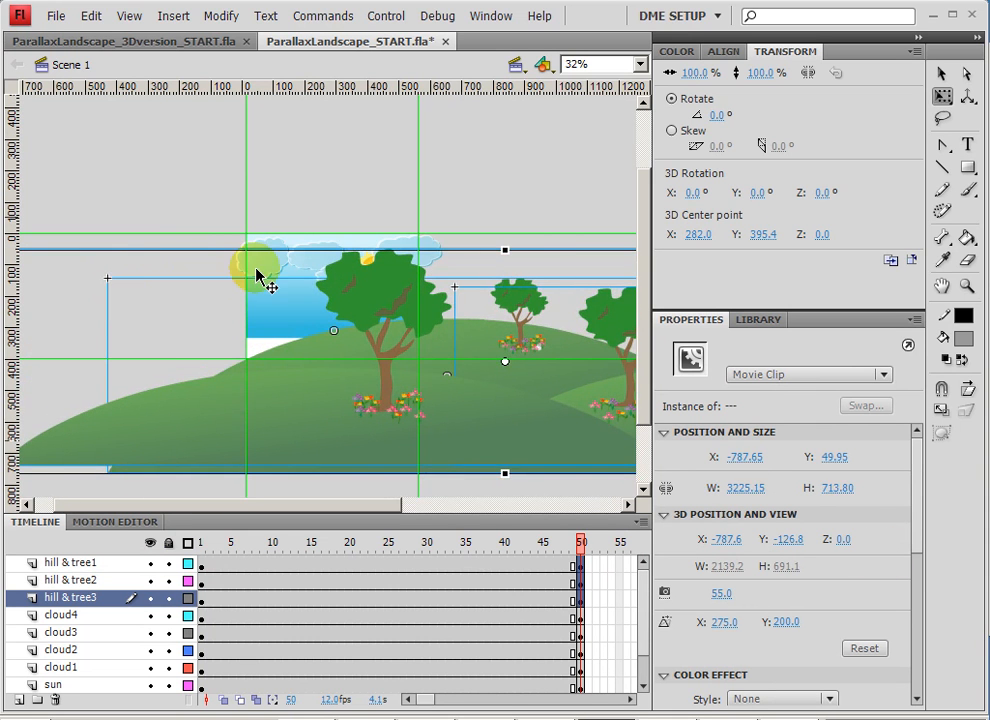
- Shift the enlarged hills back over the stage and adjust hill & tree3 and hill & tree2 individually, placing hill & tree2 at about X 97, Y 43
drag(380, 347, 198, 280)
click(387, 451)
drag(356, 281, 355, 304)
drag(449, 271, 454, 277)
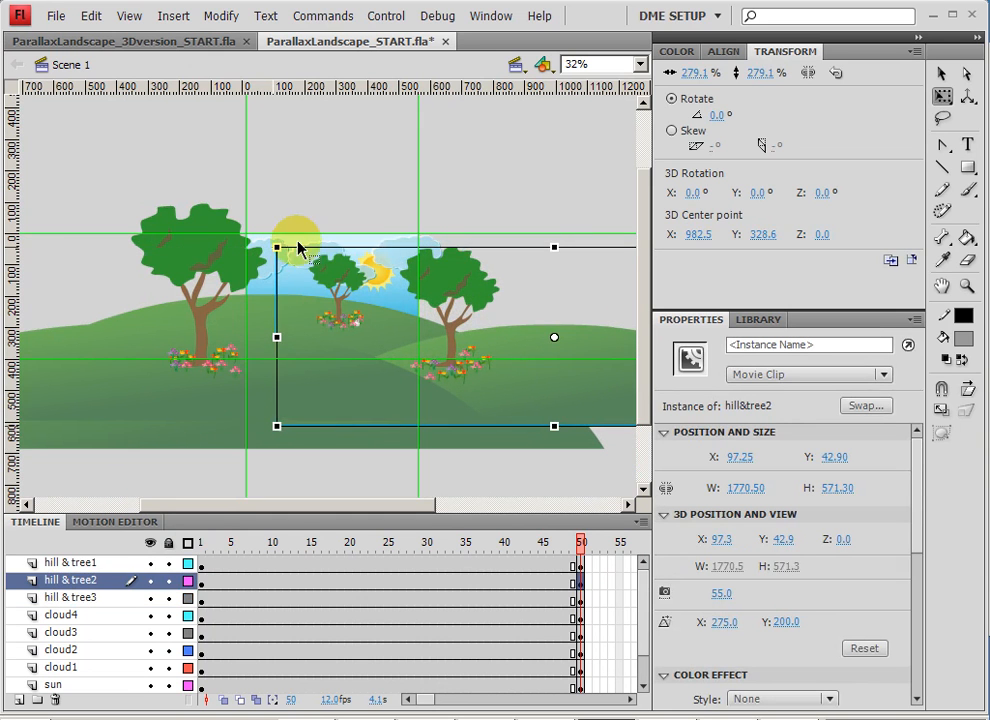
- Scale the hill & tree1 clip up to about 506% and move it to about X -2589, Y -644
click(213, 245)
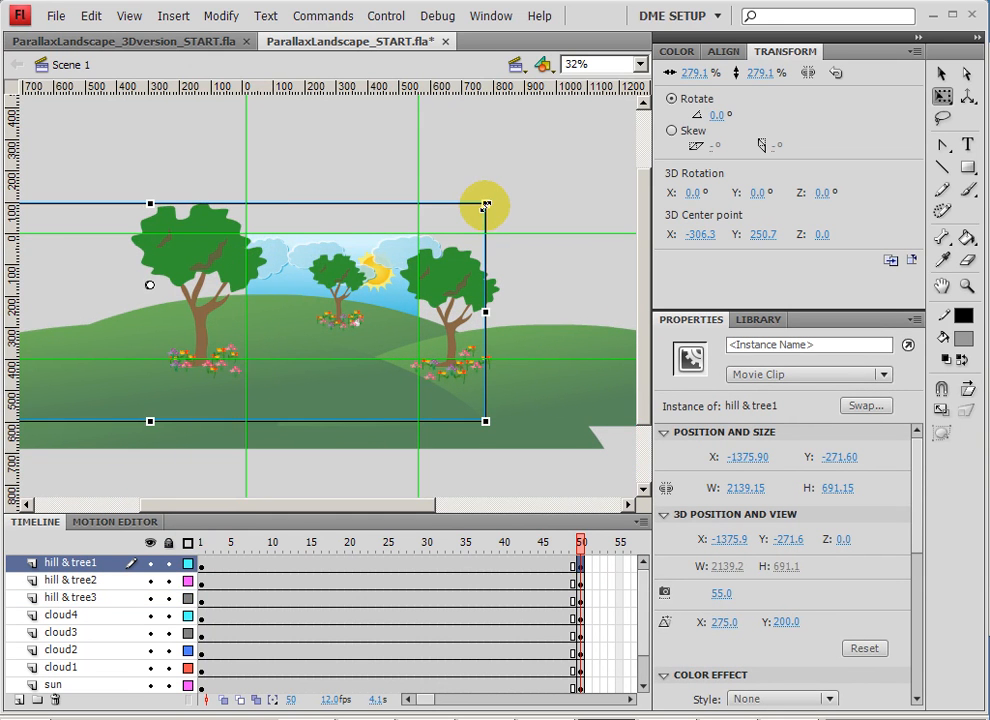
drag(486, 206, 760, 20)
drag(252, 215, 201, 270)
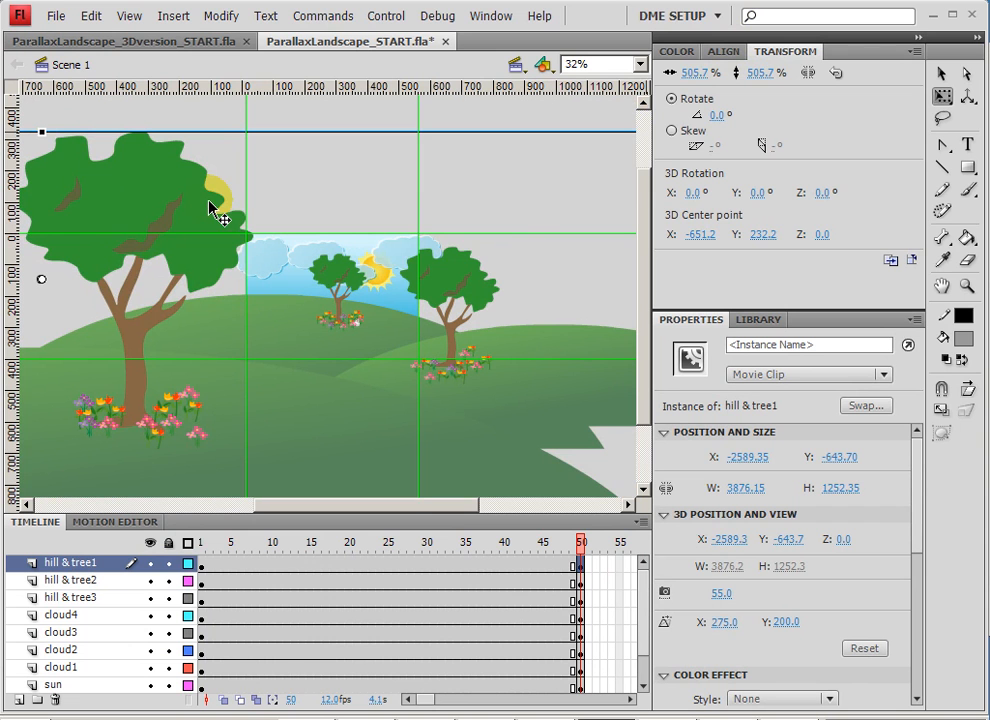
- Create classic tweens between frames 1 and 50 on the three hill & tree layers and scrub through the animation
click(336, 597)
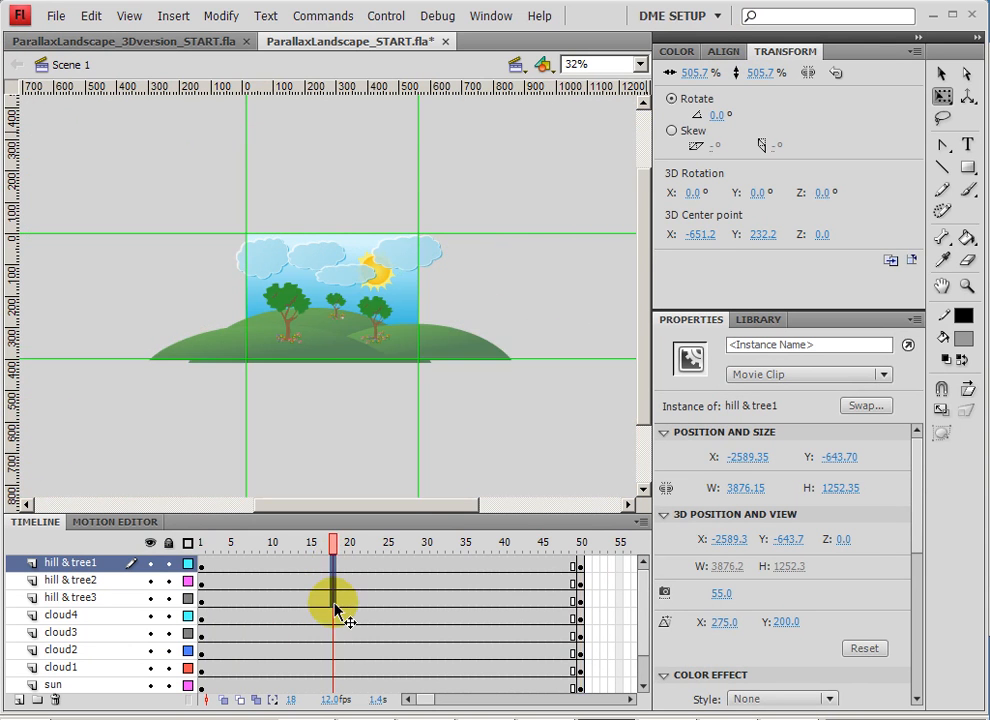
right_click(336, 597)
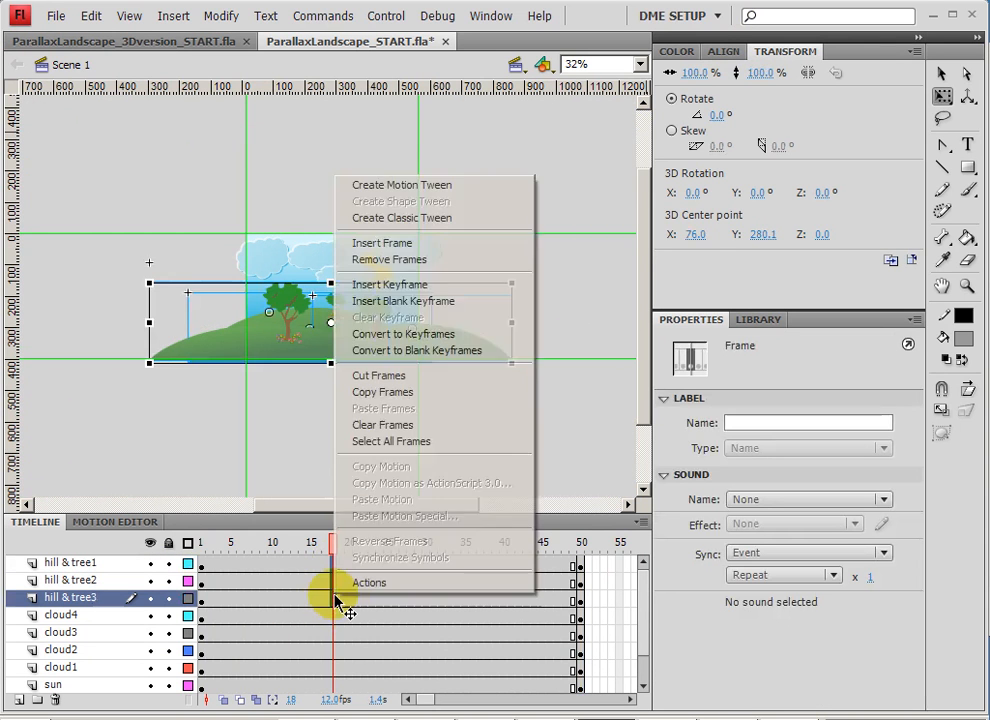
click(433, 219)
click(205, 543)
drag(203, 548, 511, 575)
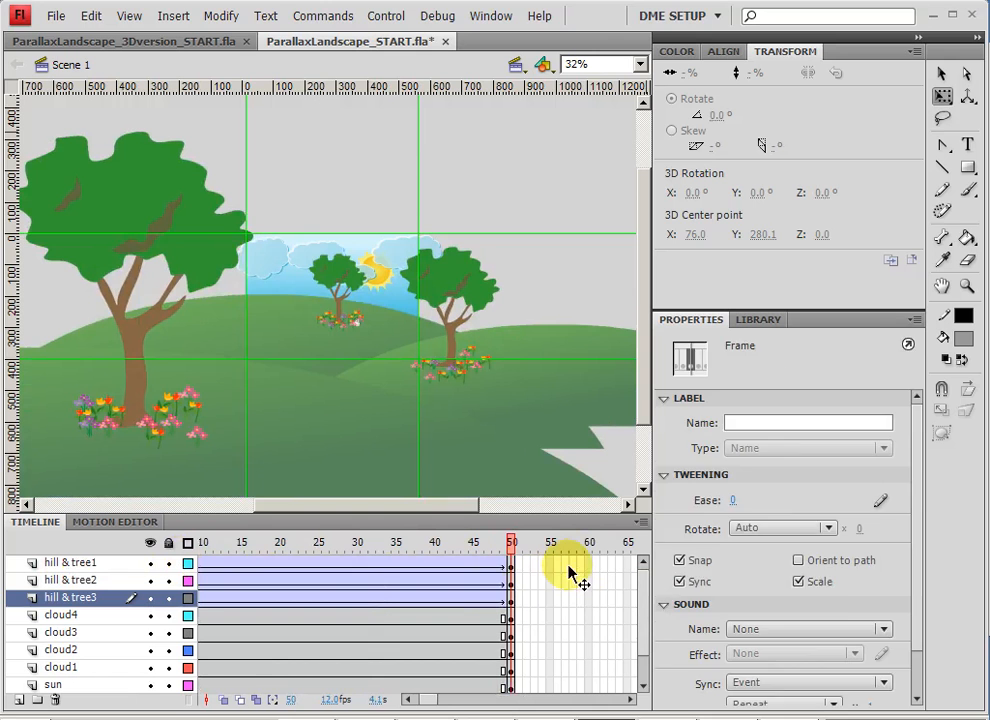
- At frame 50, move the hill & tree3 clip to about X -1092, Y 97 and scrub back to frame 1
click(327, 312)
drag(318, 322, 325, 333)
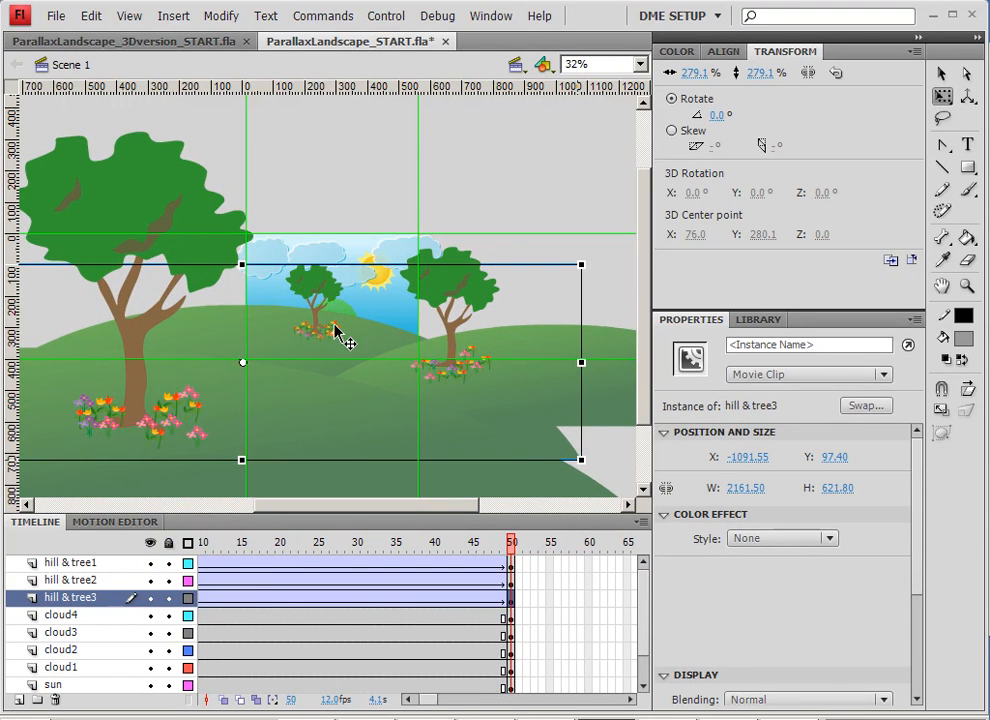
drag(511, 545, 5, 545)
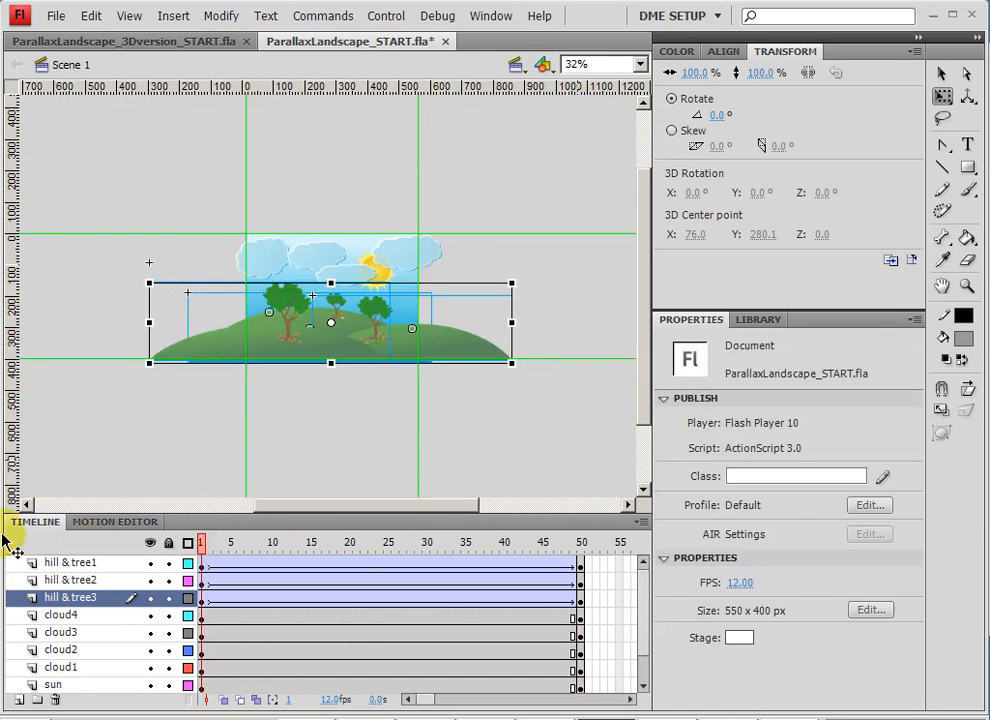